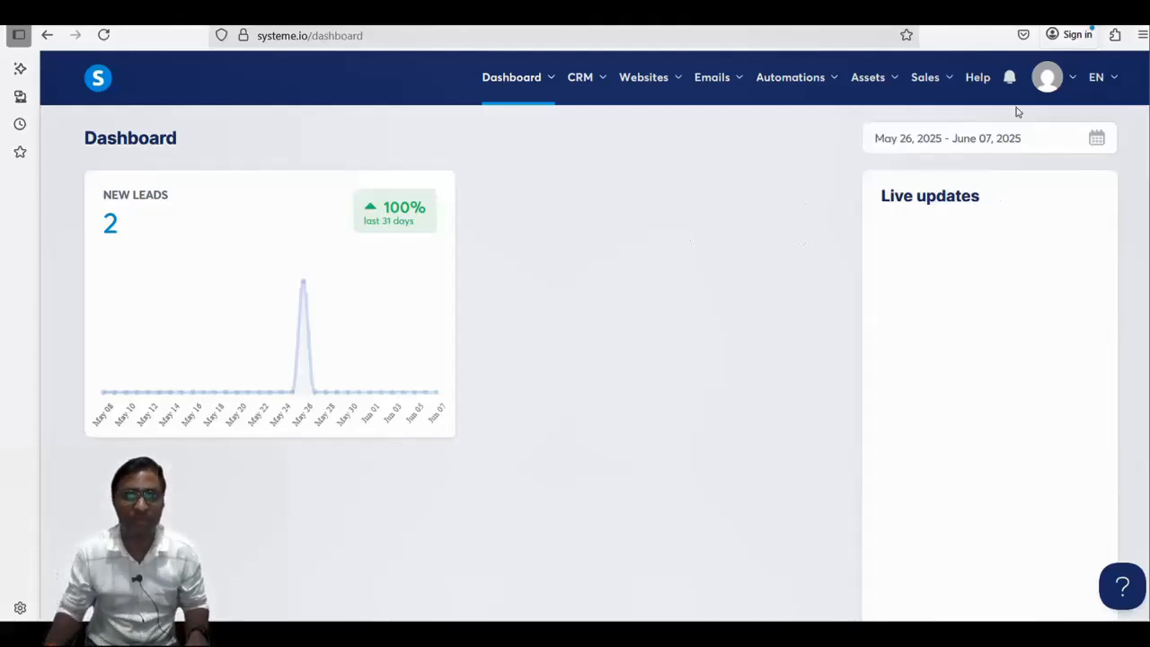
Step: Open the Custom domains page in the account settings
click(1044, 79)
click(538, 232)
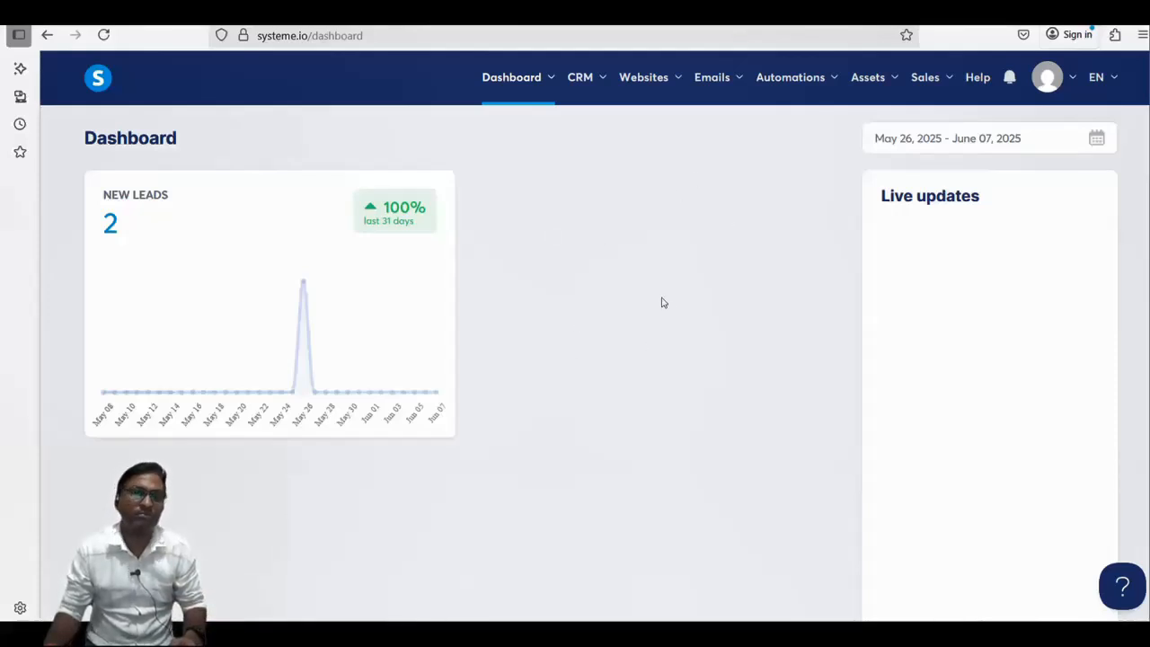
click(1048, 77)
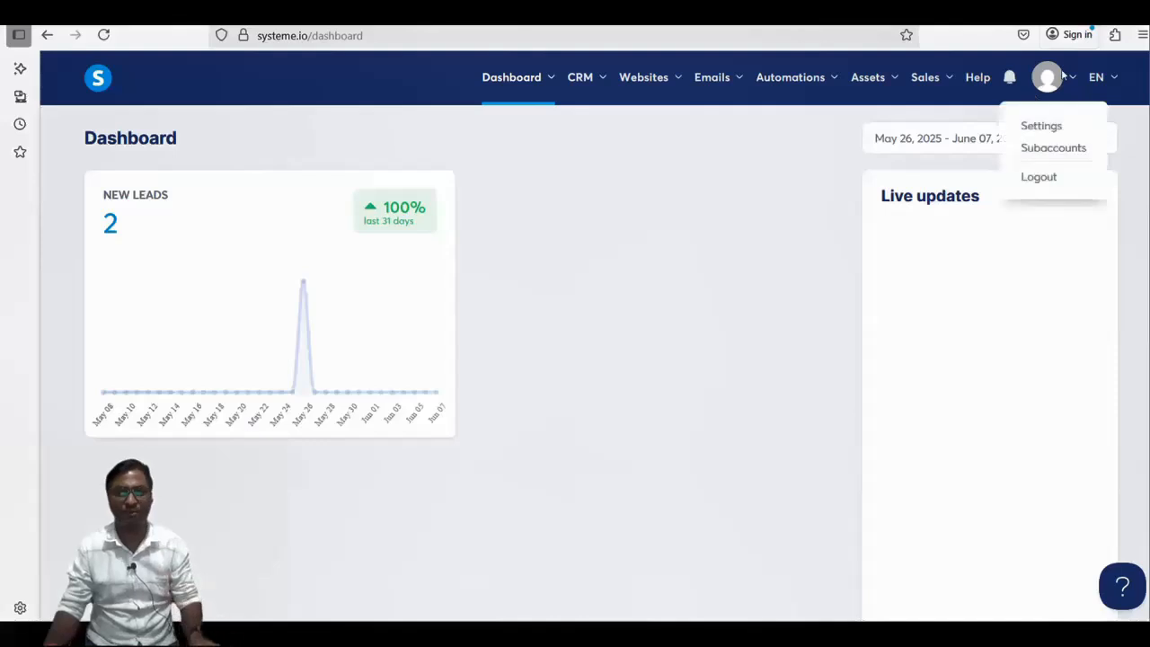
click(1041, 127)
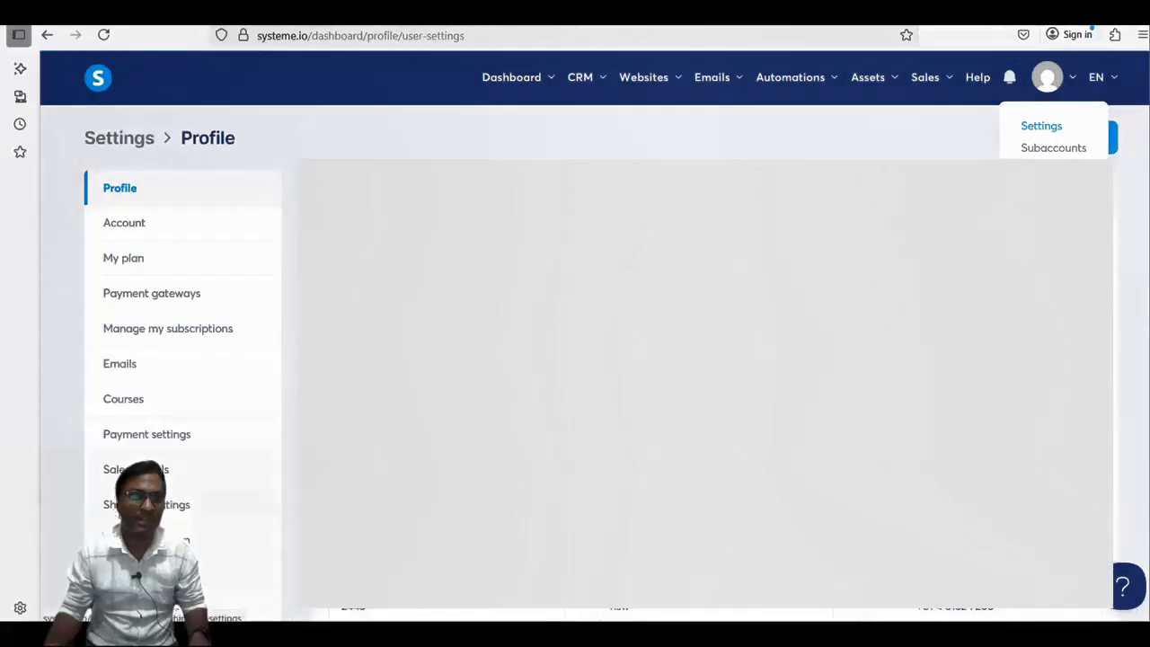
scroll(163, 349, down, 3)
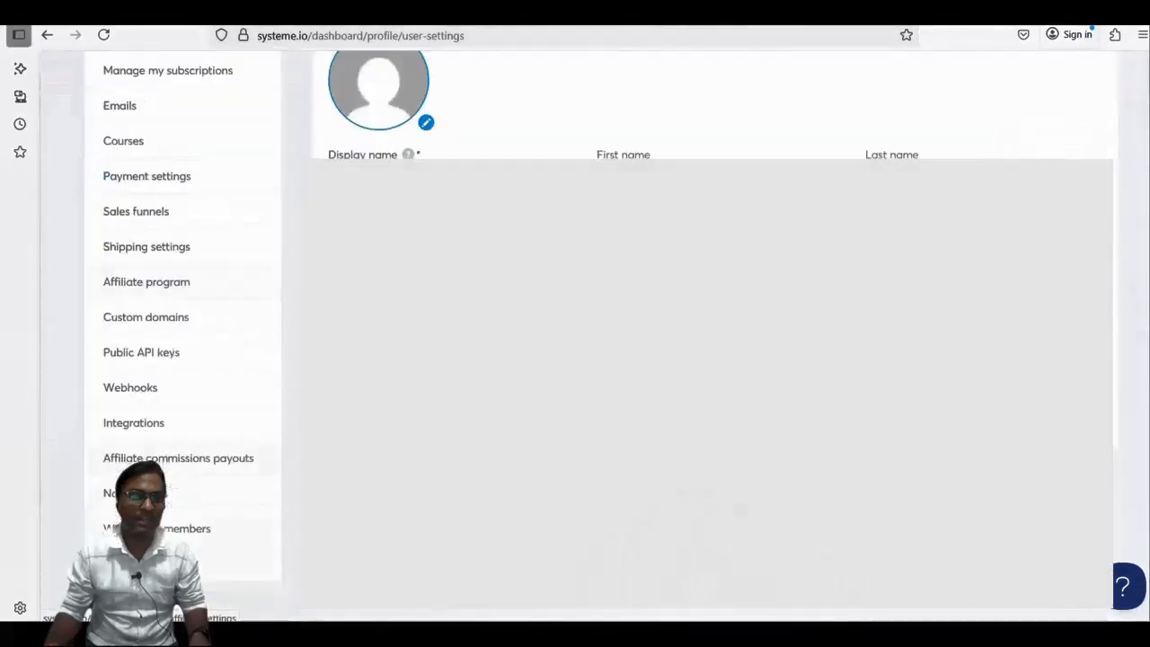
click(151, 323)
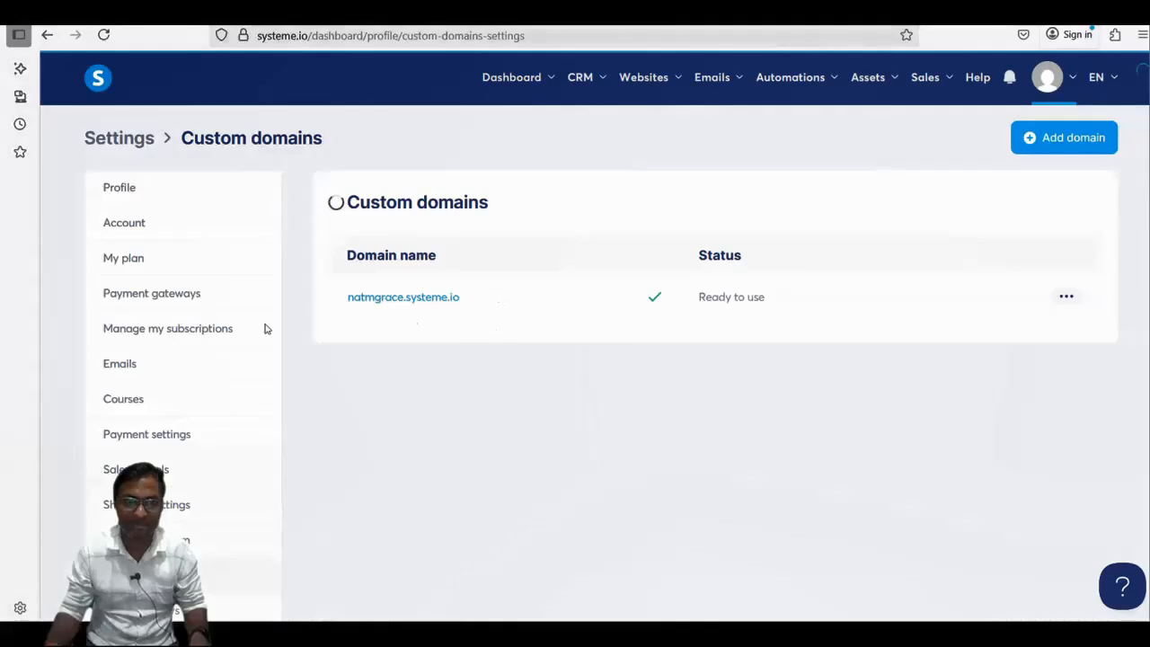
Step: Start a new custom domain entry, switch to Hostinger and copy the domain name letgologic.com from its domain overview
click(1066, 139)
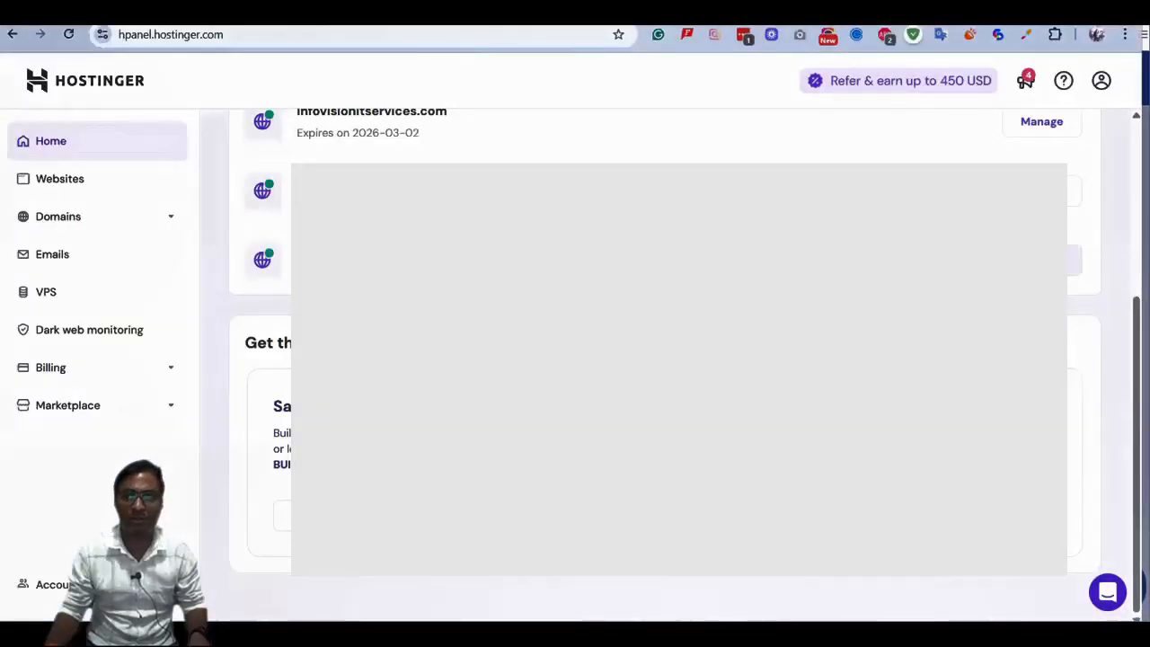
click(1042, 260)
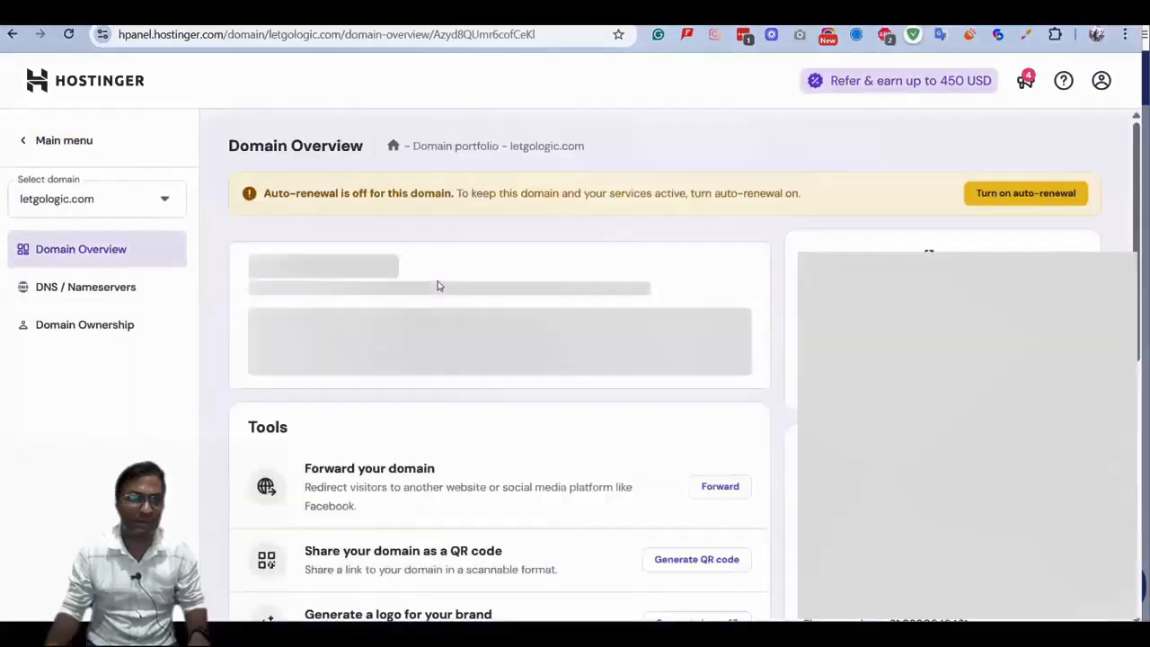
drag(605, 147, 508, 148)
key(ctrl+c)
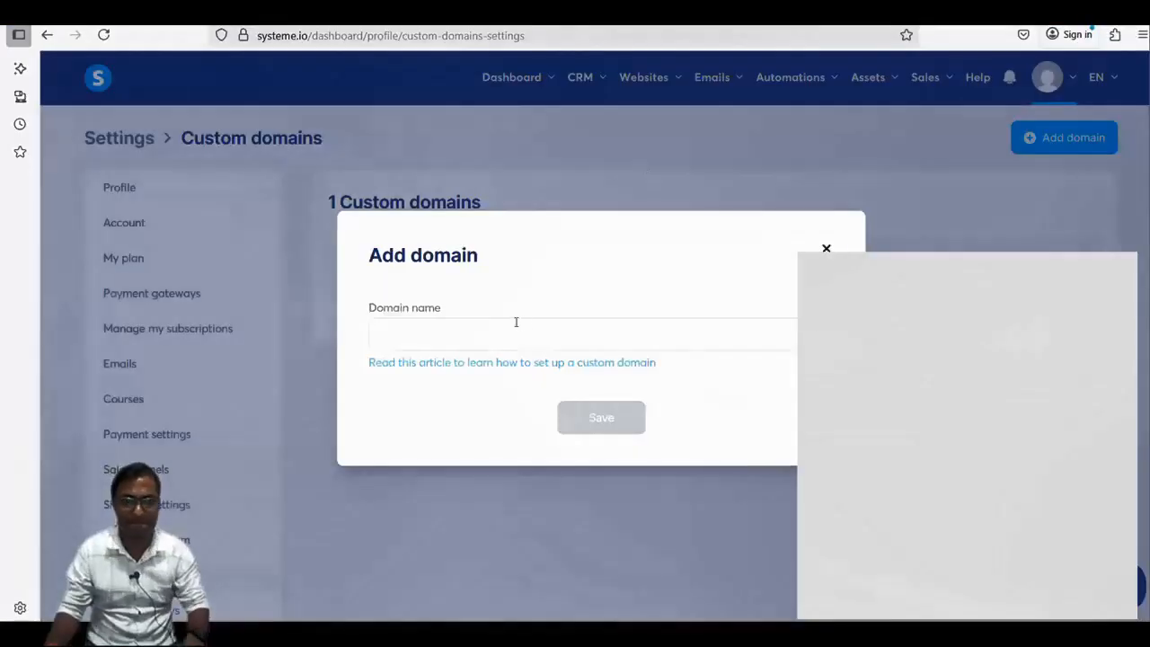
click(525, 339)
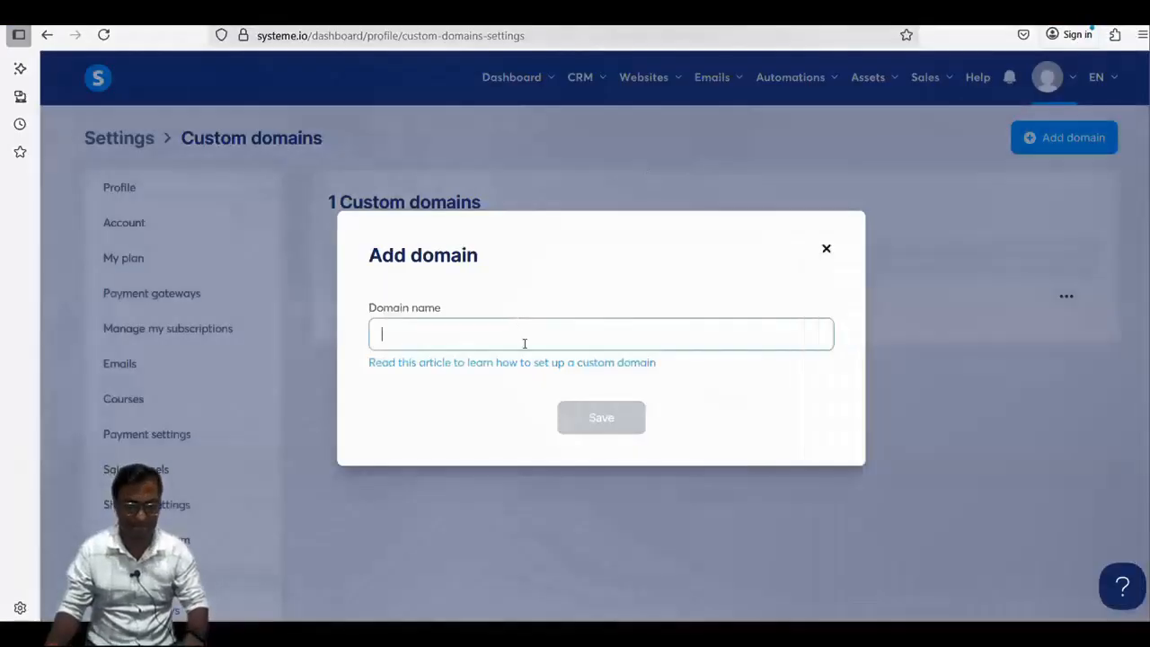
key(ctrl+v)
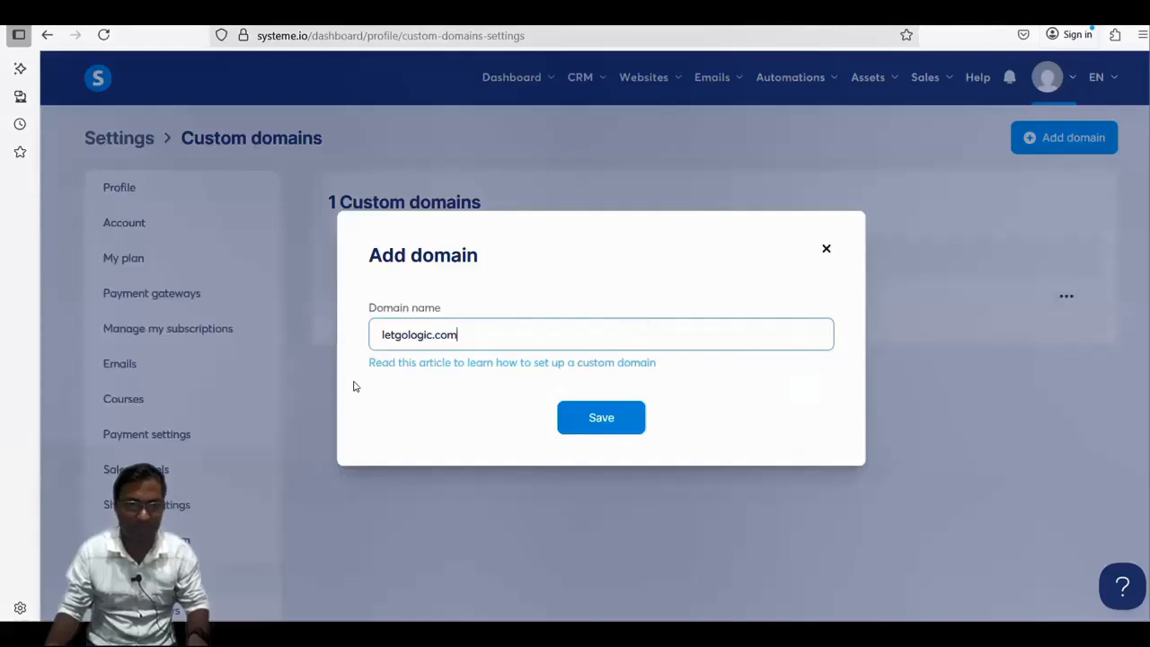
click(588, 428)
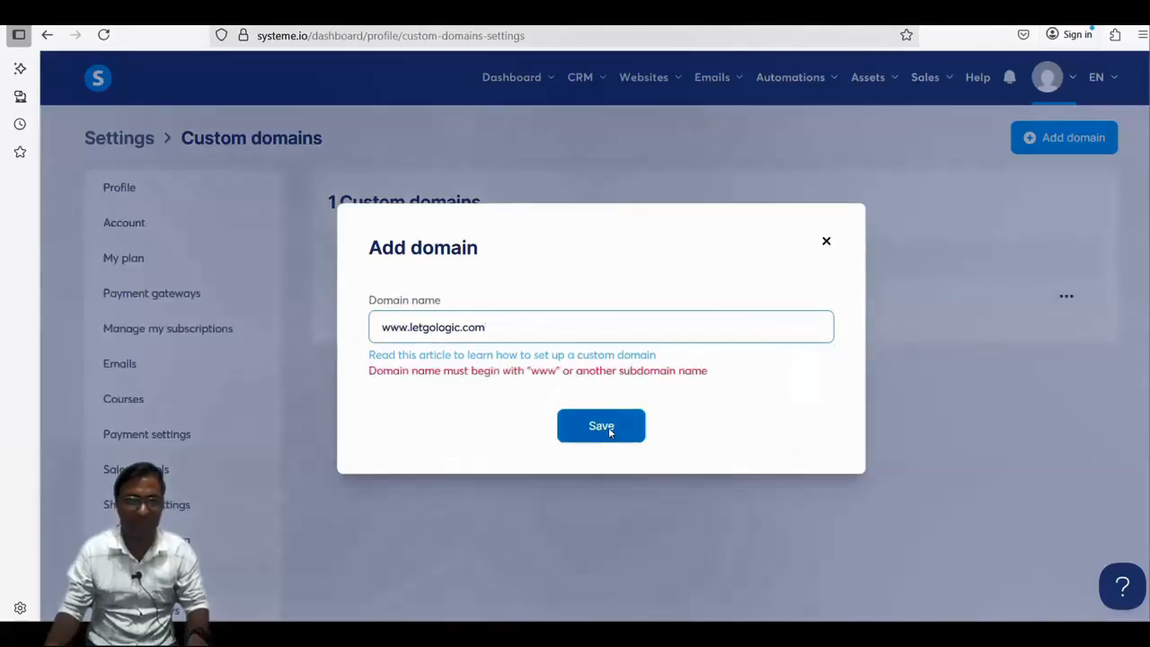
click(608, 426)
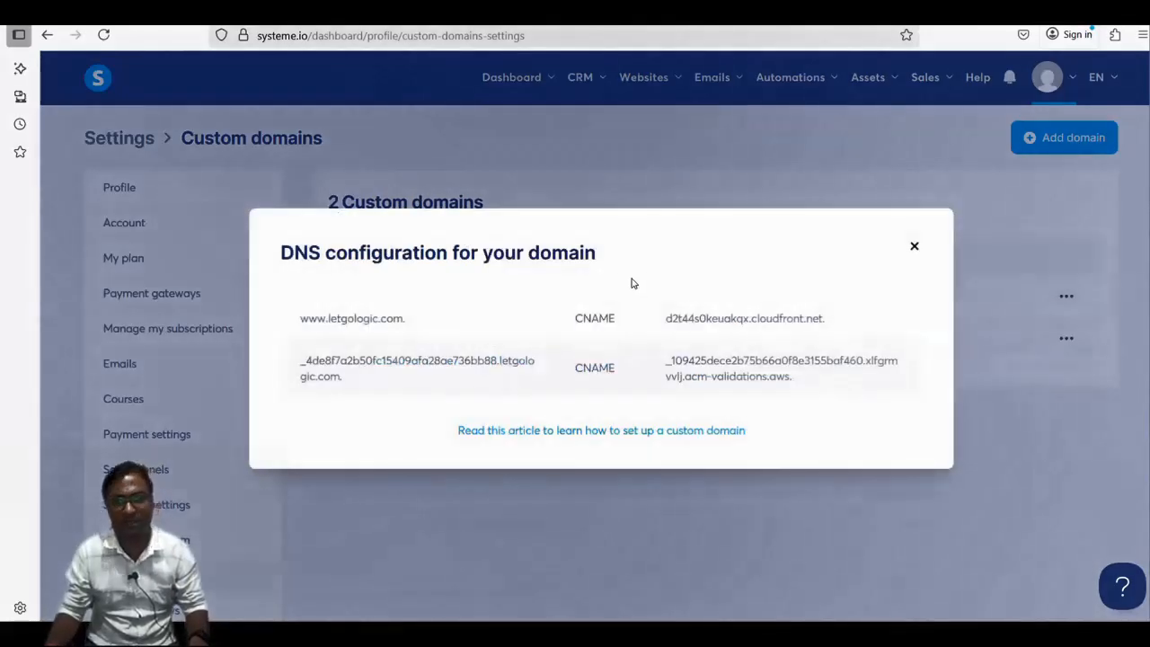
Step: Switch to Hostinger and open the section for managing DNS records of letgologic.com
key(alt+Tab)
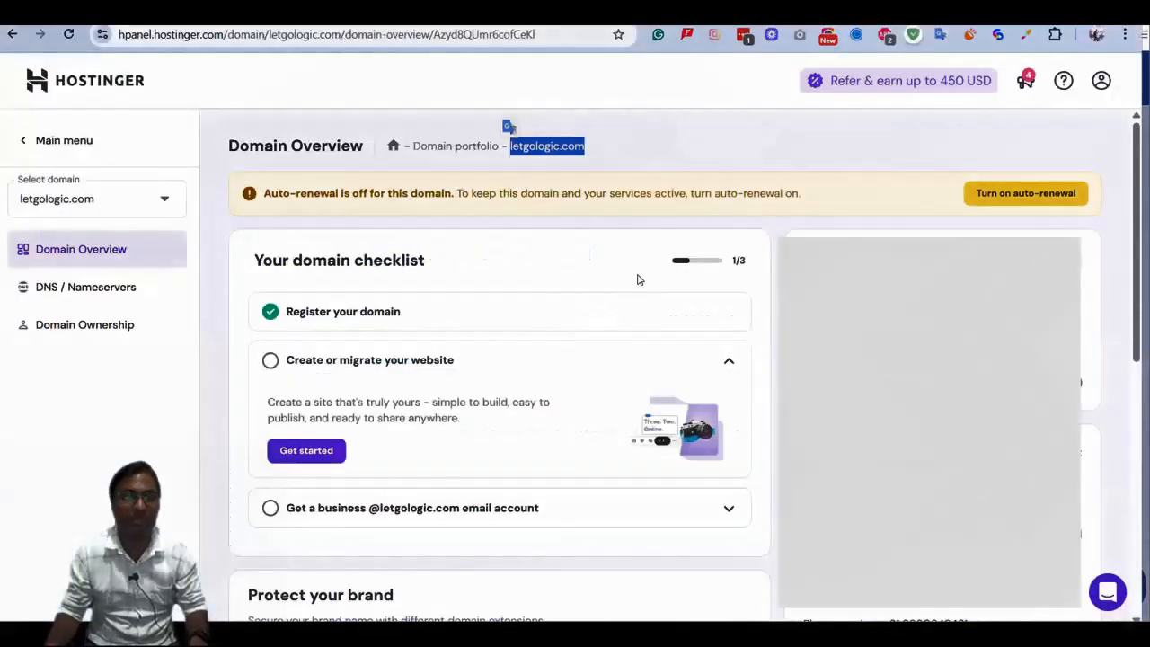
click(672, 154)
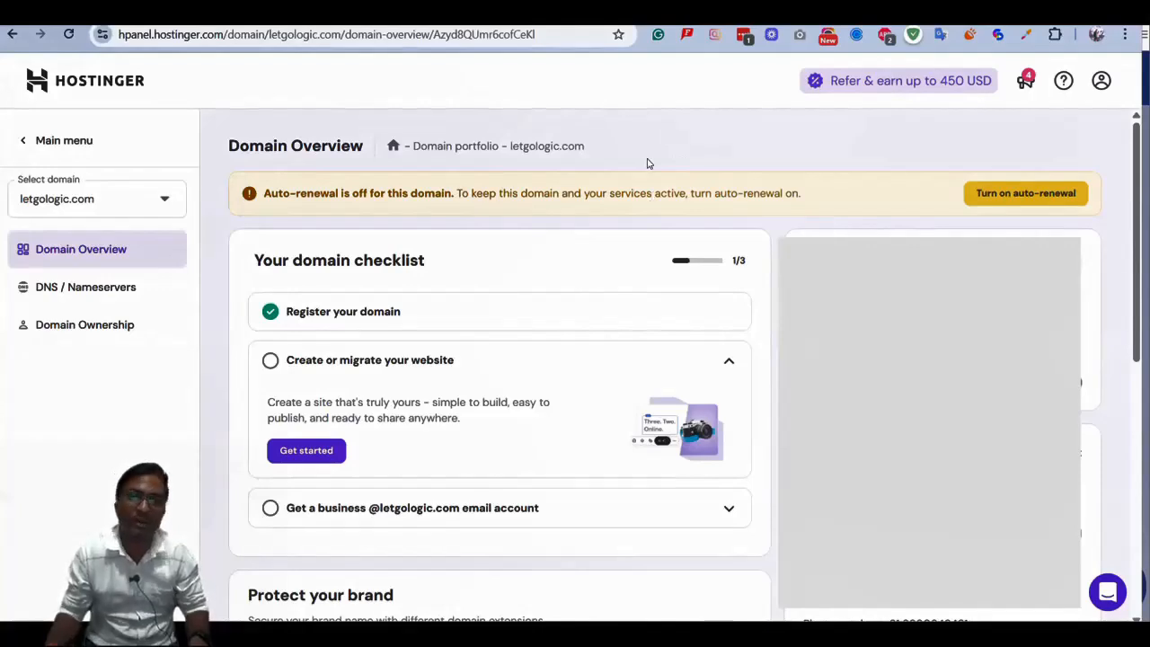
scroll(648, 166, down, 2)
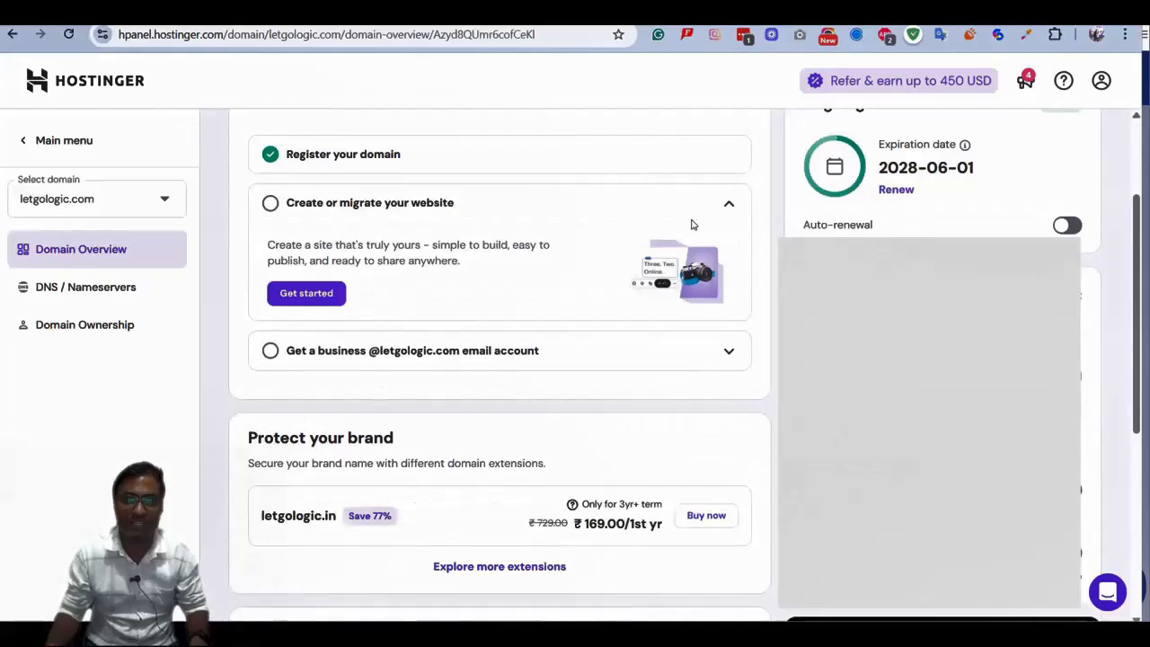
scroll(766, 202, down, 1)
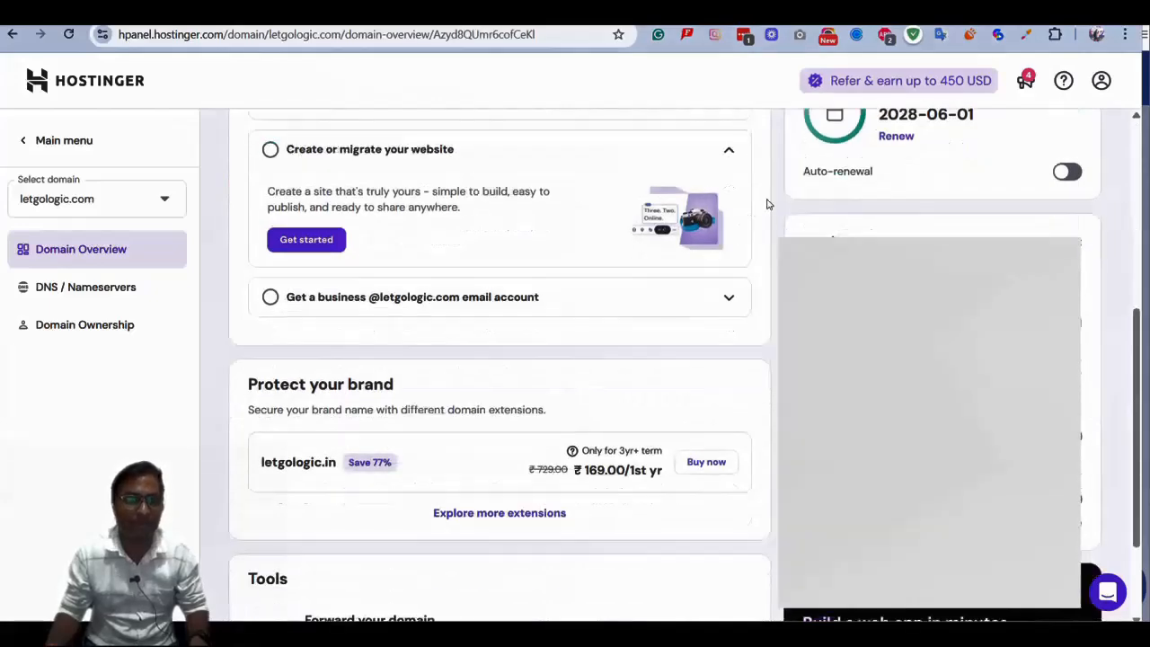
scroll(767, 336, down, 4)
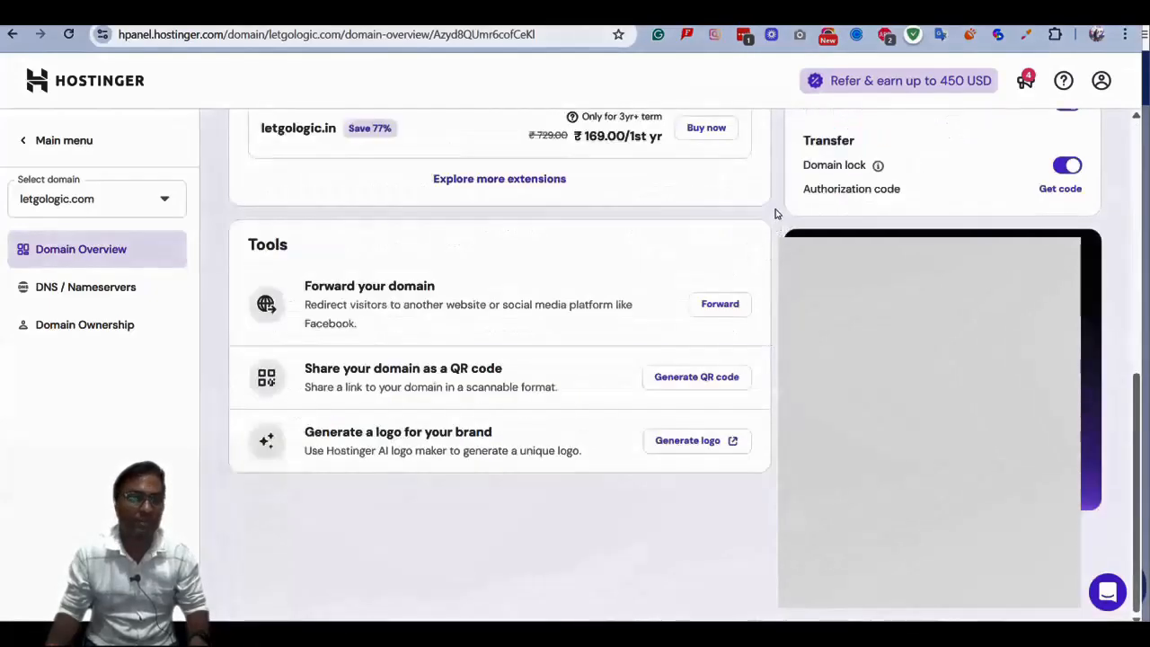
scroll(774, 231, up, 6)
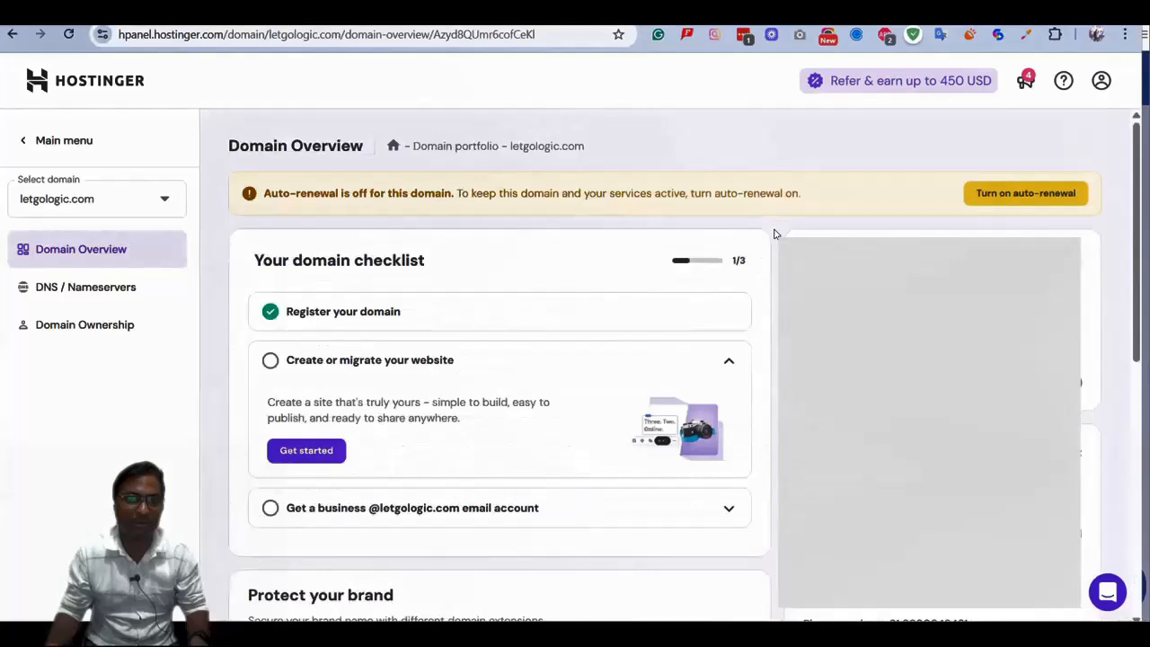
click(124, 291)
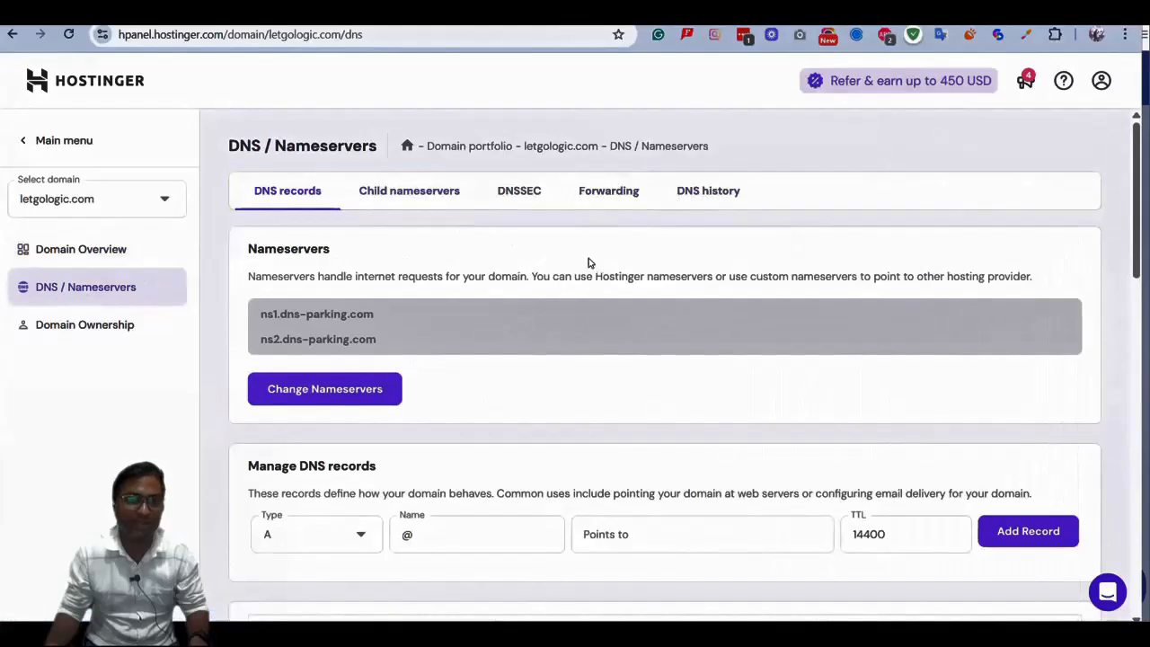
scroll(588, 260, down, 2)
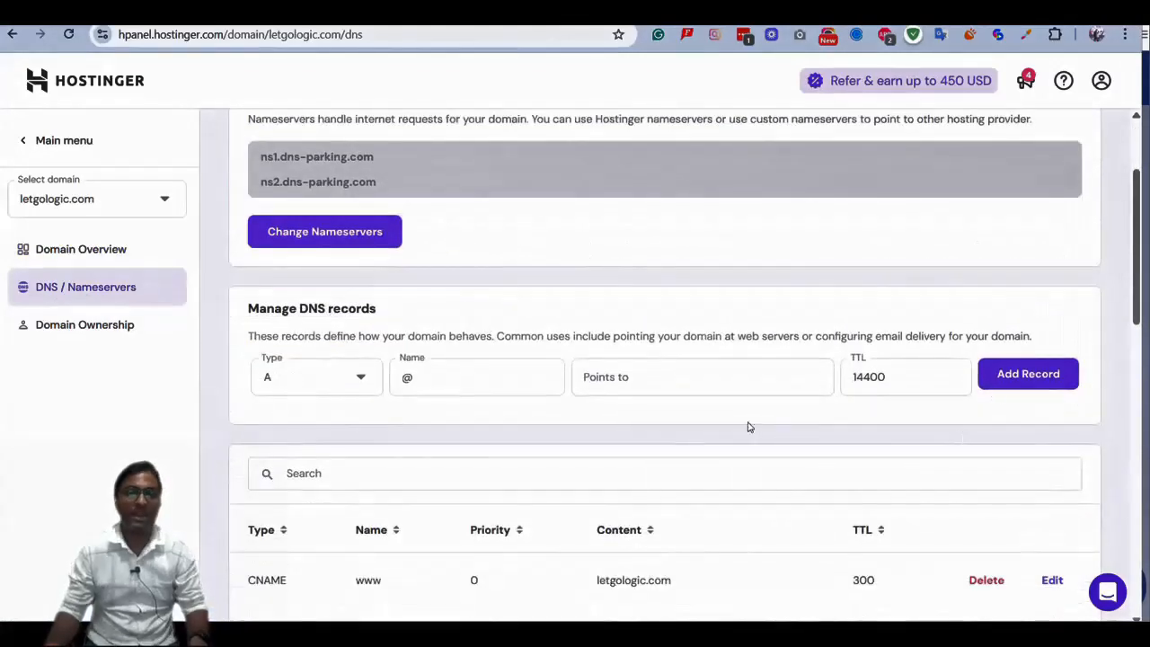
scroll(746, 426, down, 1)
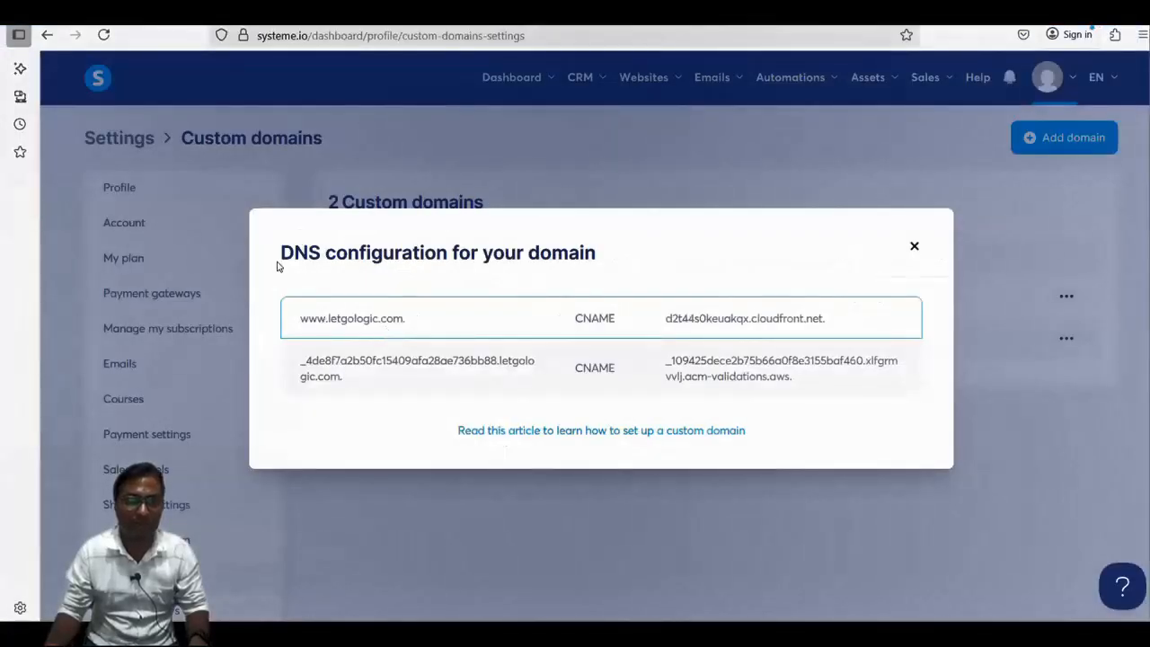
drag(280, 253, 493, 254)
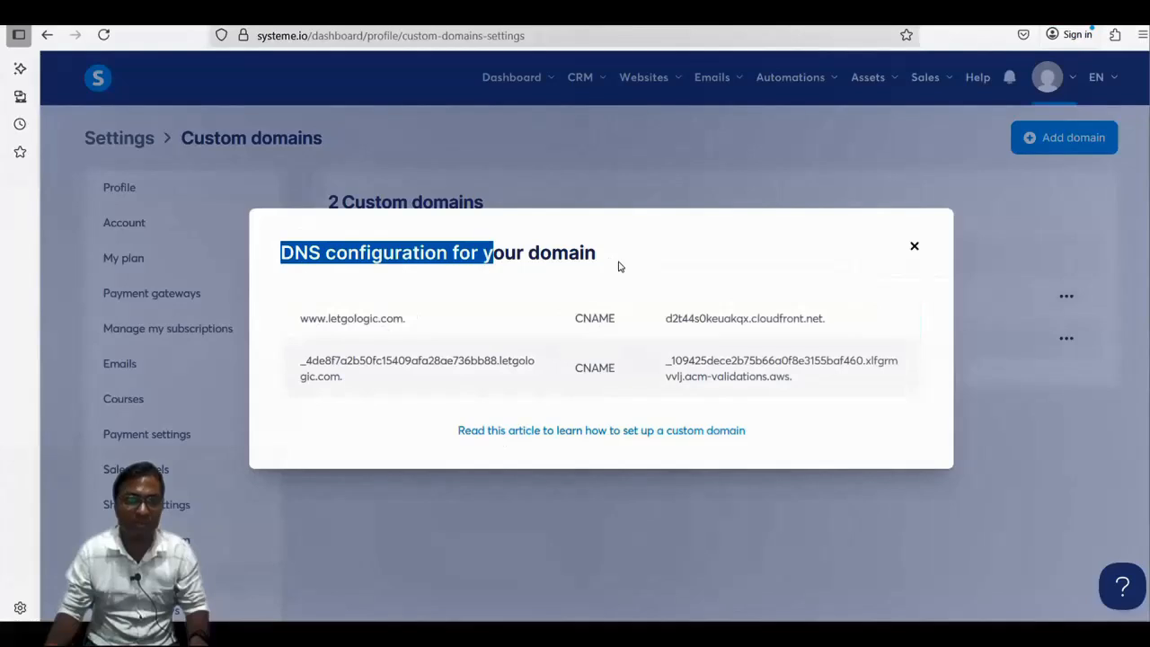
click(413, 336)
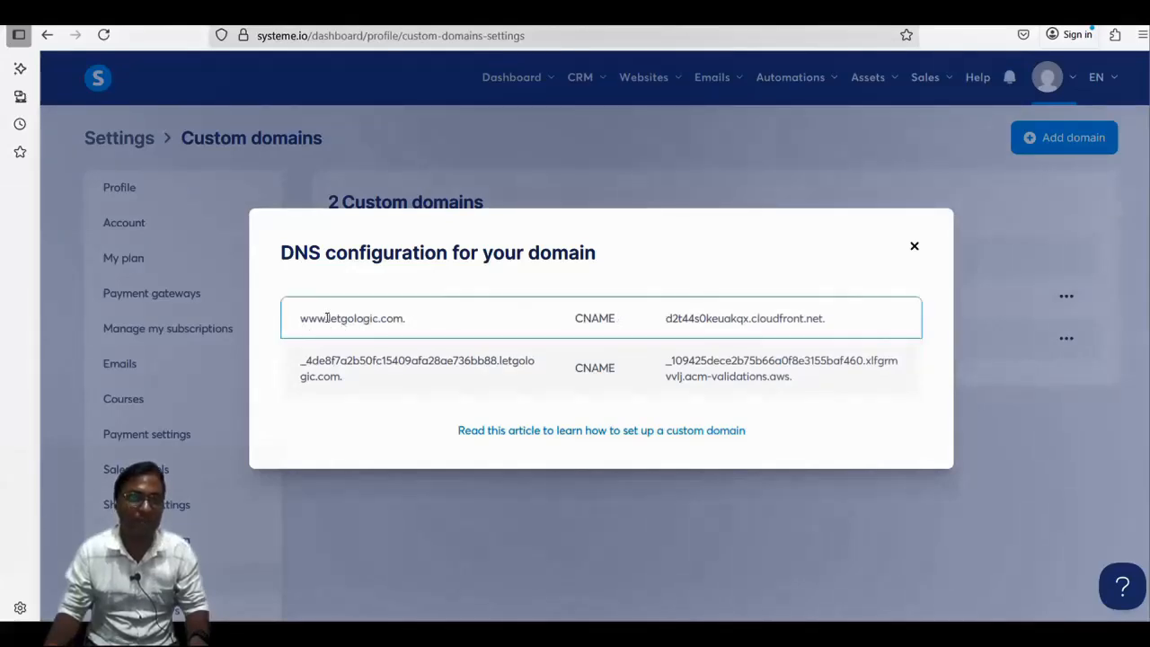
triple_click(409, 323)
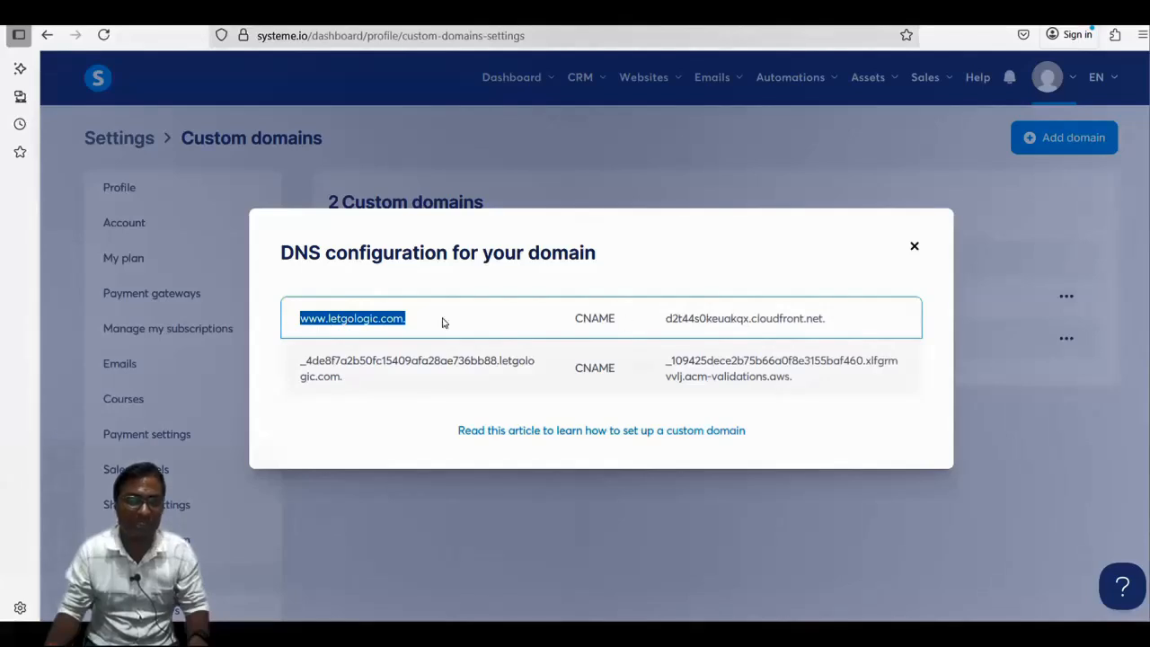
click(303, 318)
drag(664, 301, 826, 320)
double_click(734, 318)
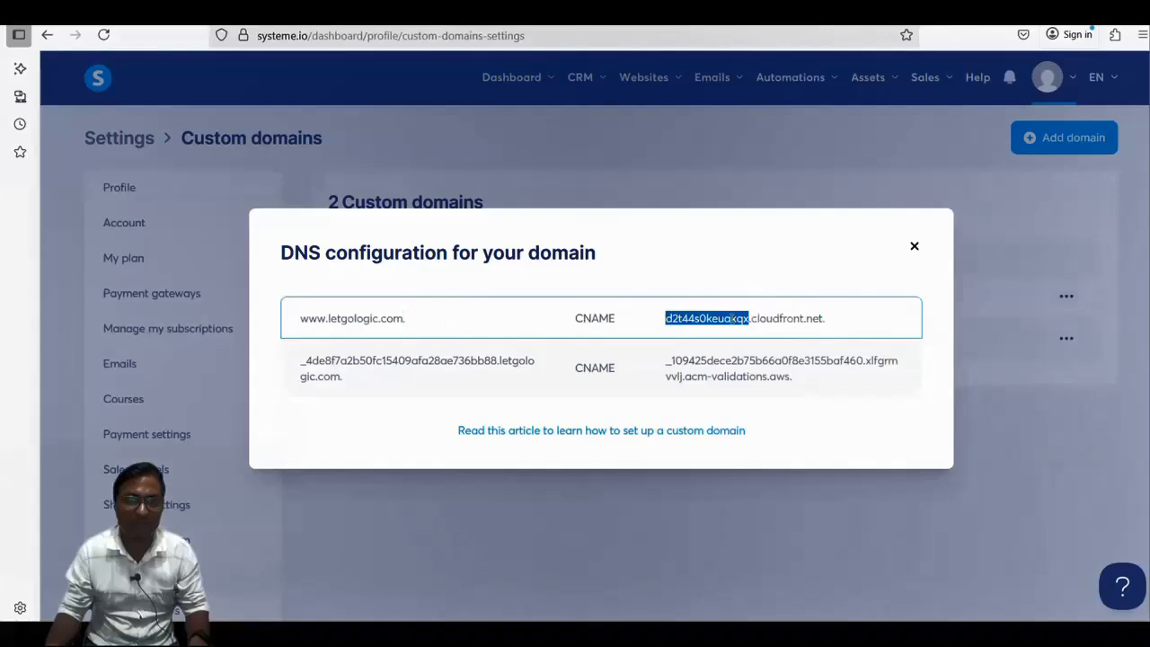
triple_click(794, 314)
key(ctrl+c)
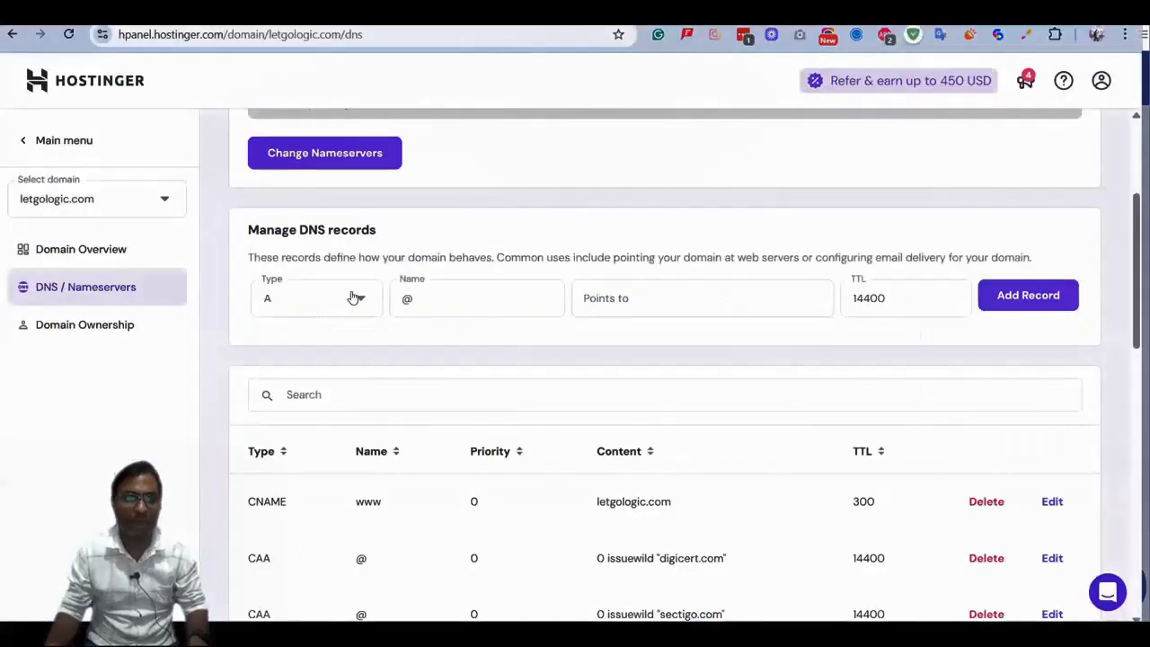
Step: Switch to Hostinger and fill in a new CNAME record with name www and target d2t44s0keuakqx.cloudfront.net
click(332, 301)
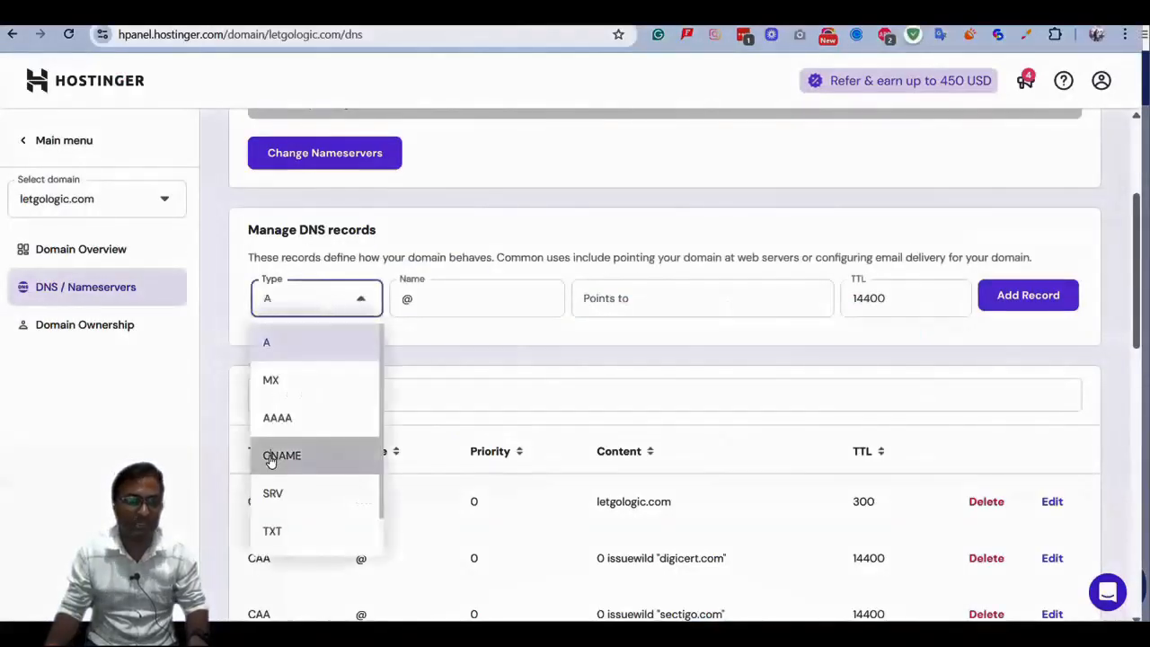
click(272, 457)
drag(464, 304, 398, 304)
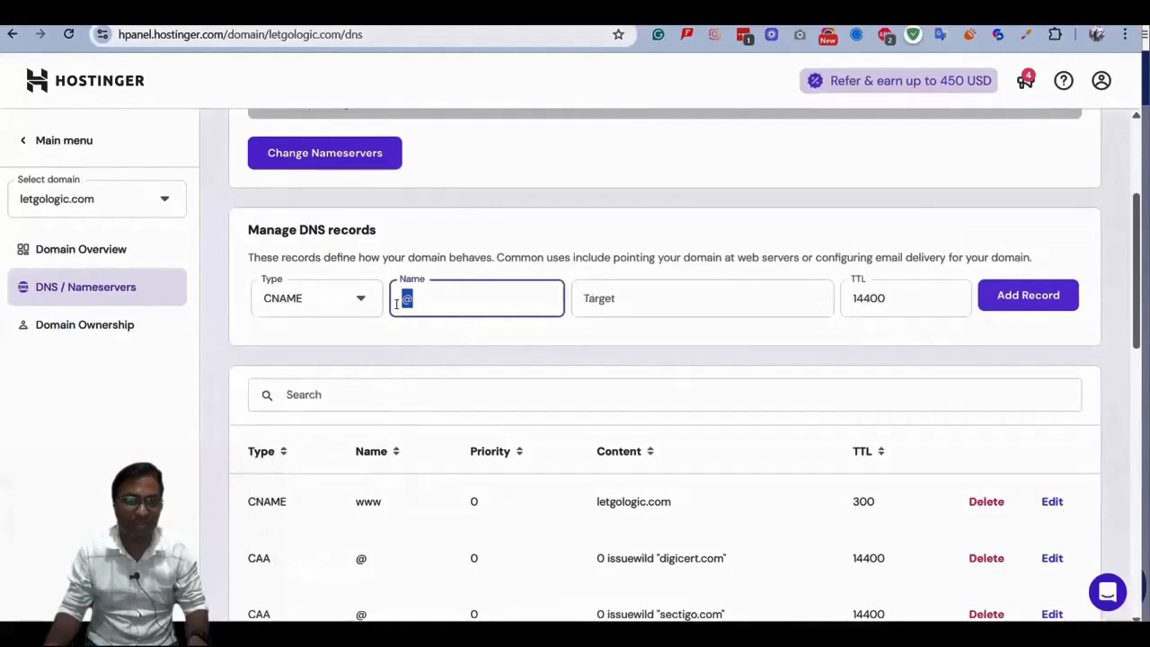
text(www)
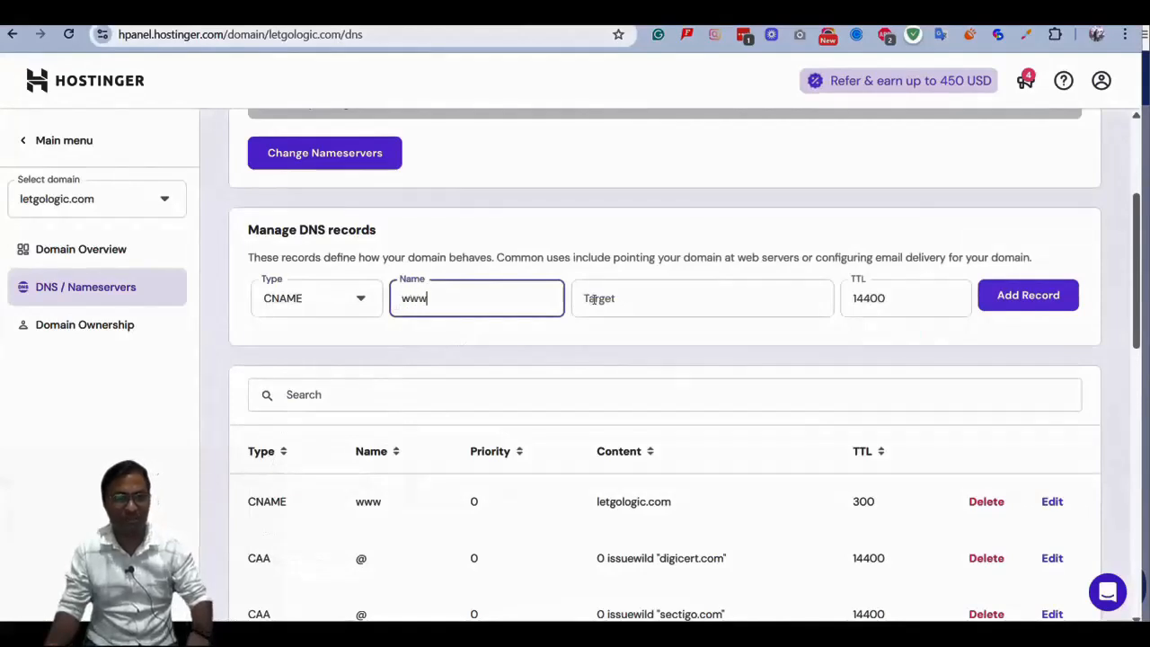
click(681, 295)
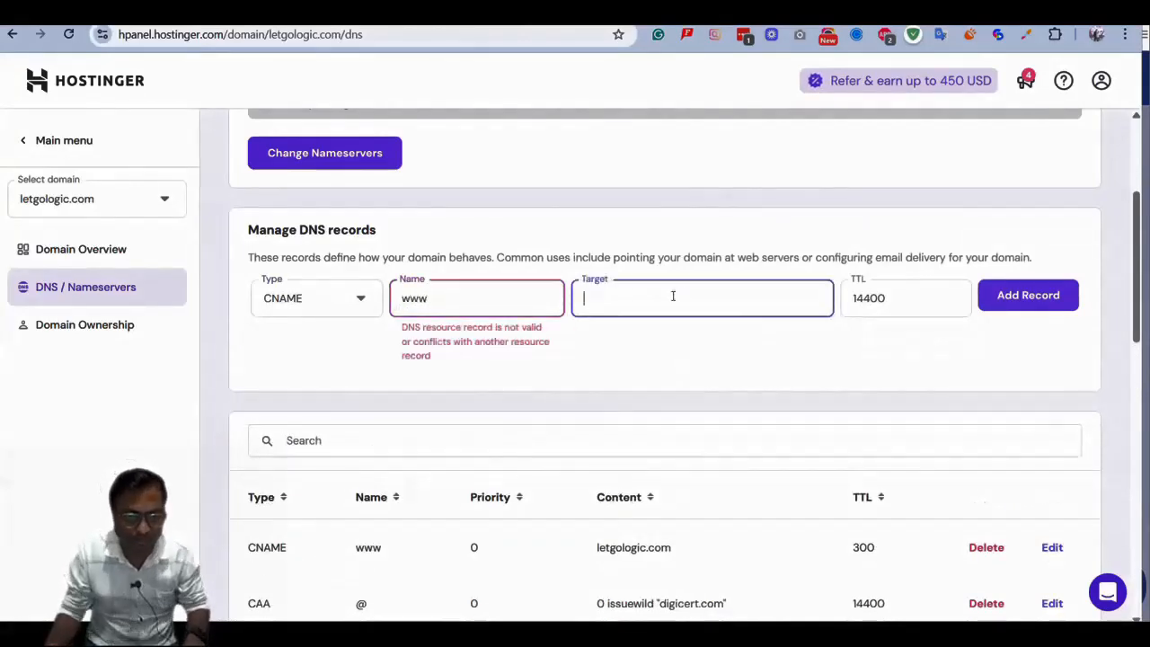
click(469, 308)
click(659, 305)
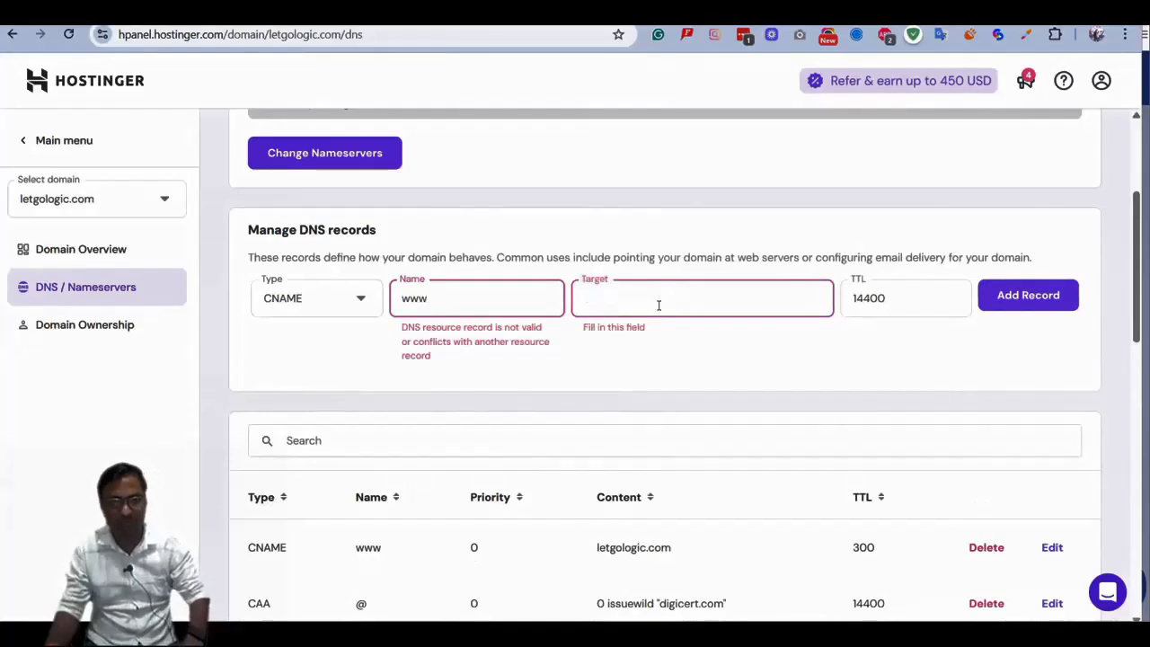
key(ctrl+v)
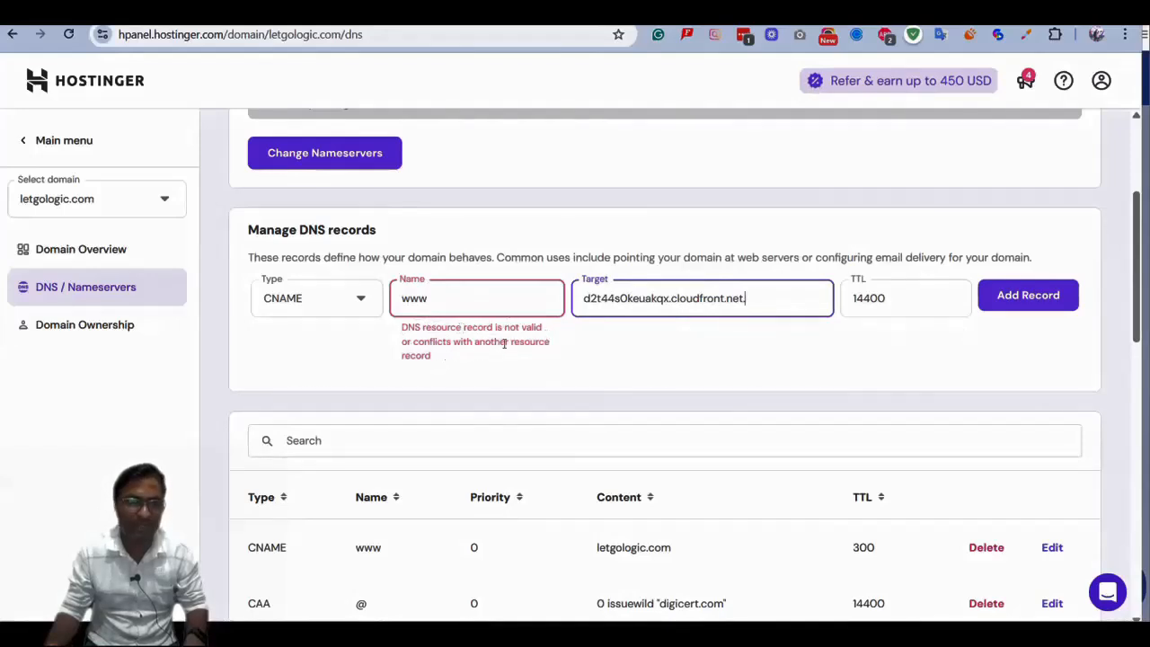
Step: Examine the existing DNS records of letgologic.com for one that conflicts with the new www CNAME record
scroll(504, 344, down, 2)
scroll(504, 344, up, 1)
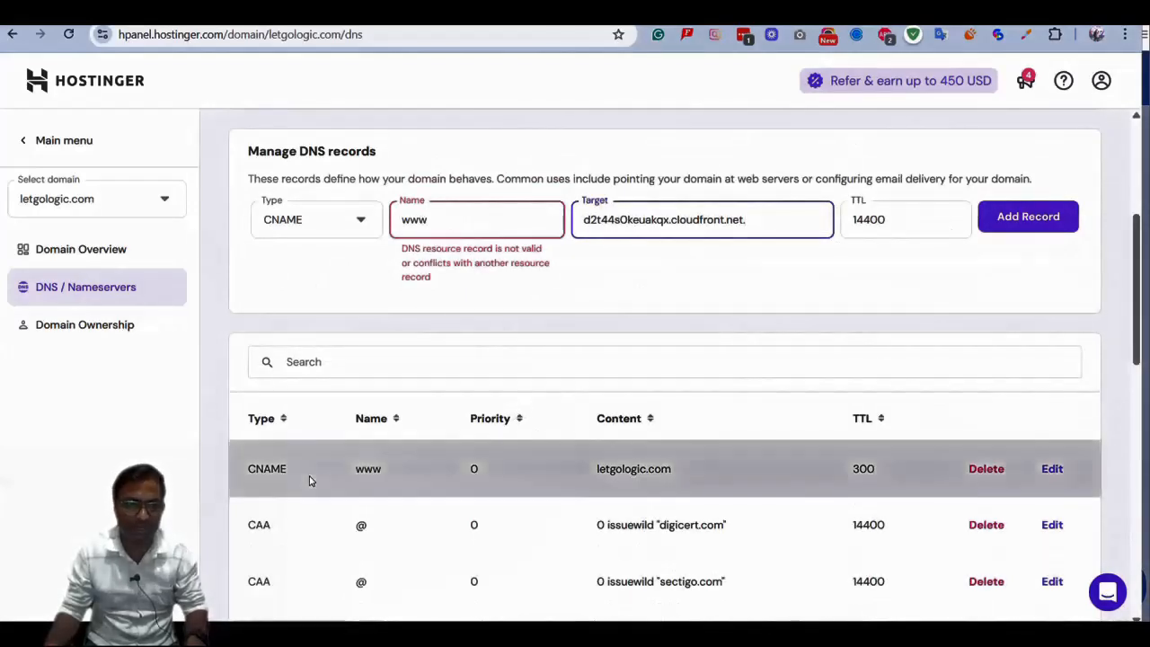
drag(344, 471, 404, 473)
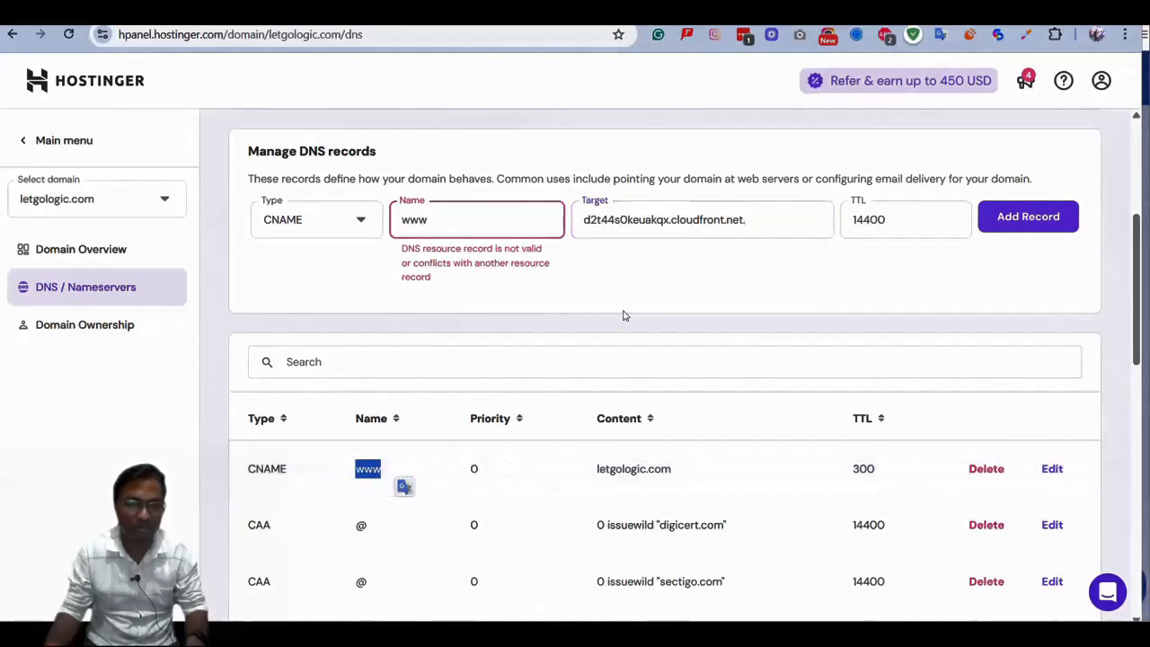
click(625, 316)
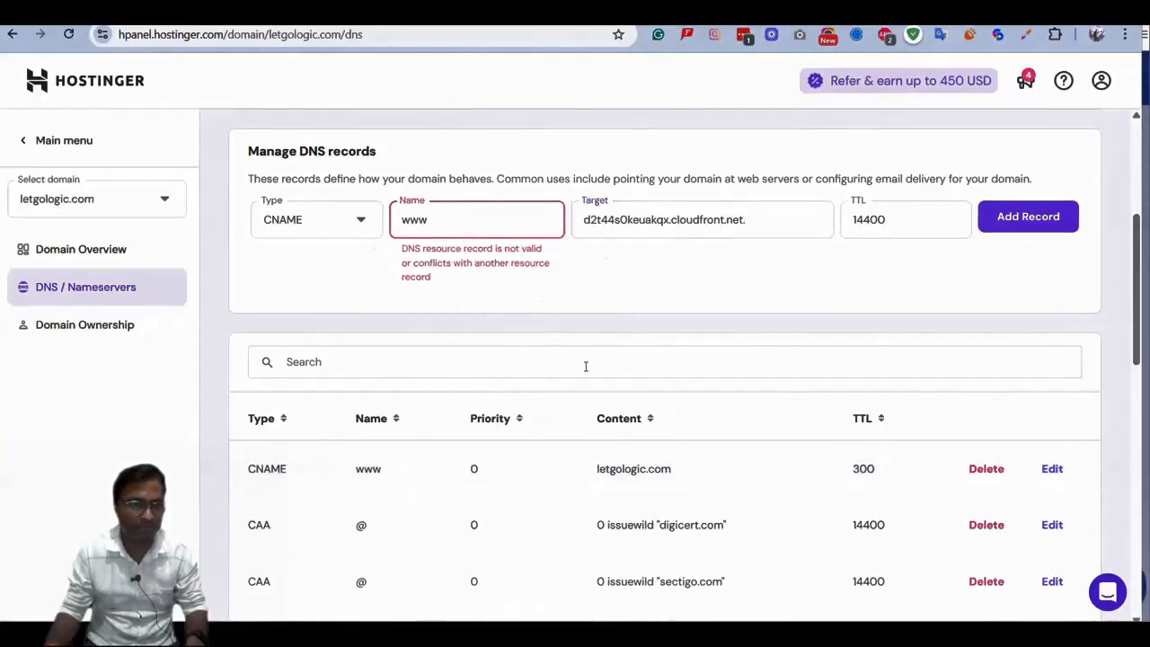
scroll(648, 345, down, 1)
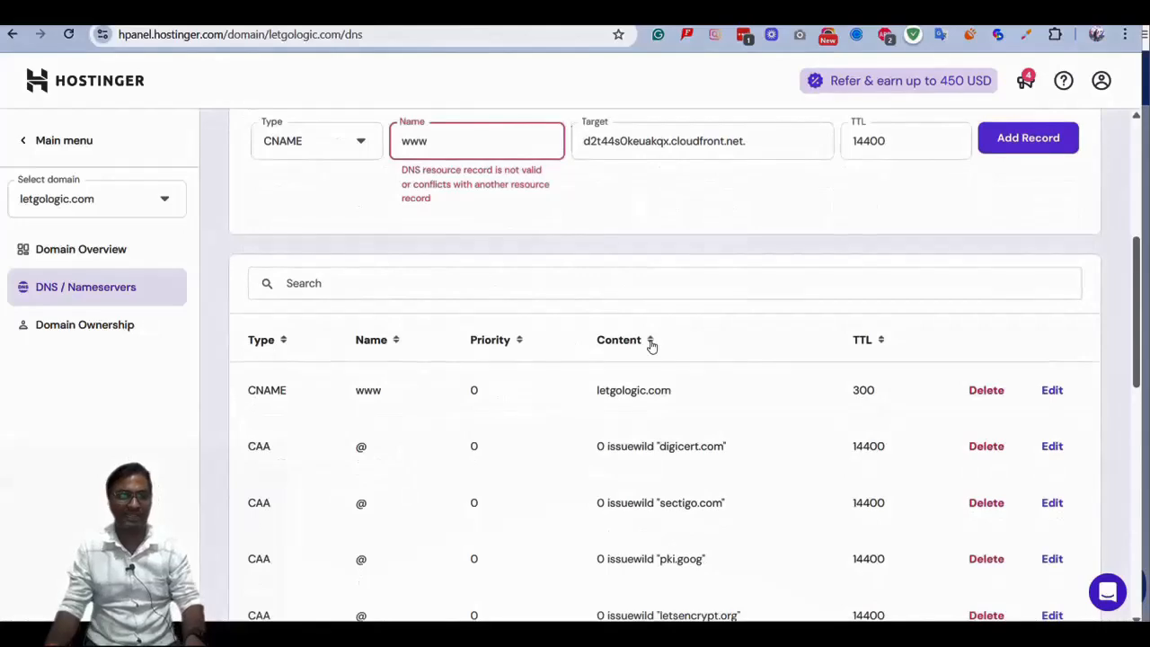
scroll(650, 341, down, 3)
scroll(567, 401, down, 7)
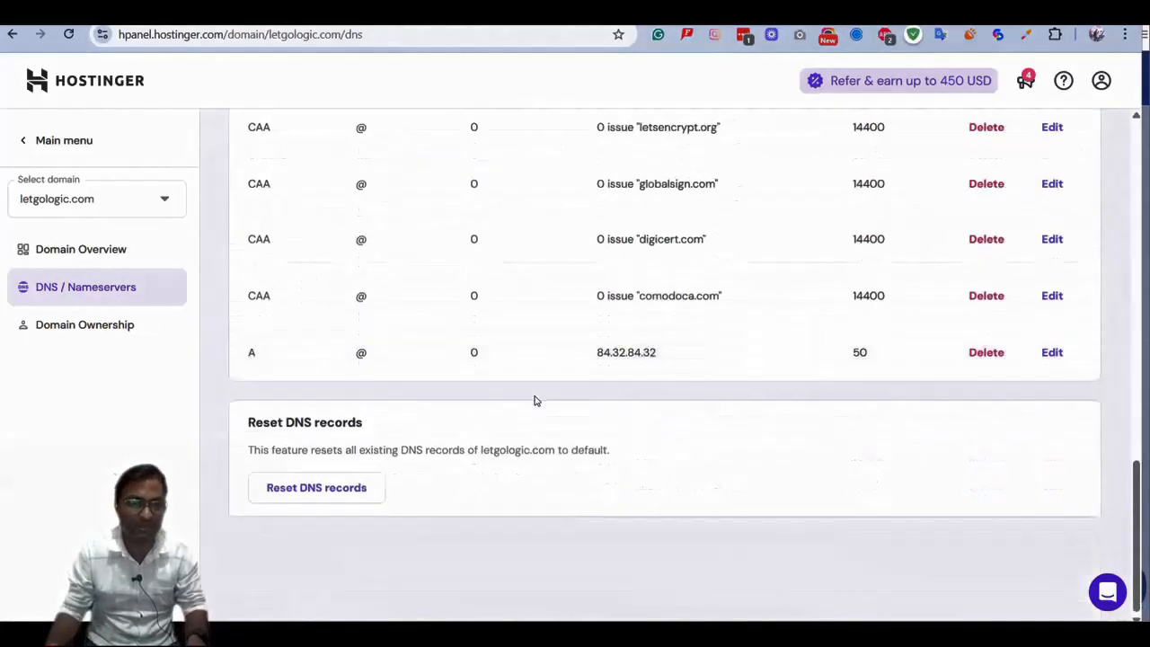
scroll(519, 398, up, 10)
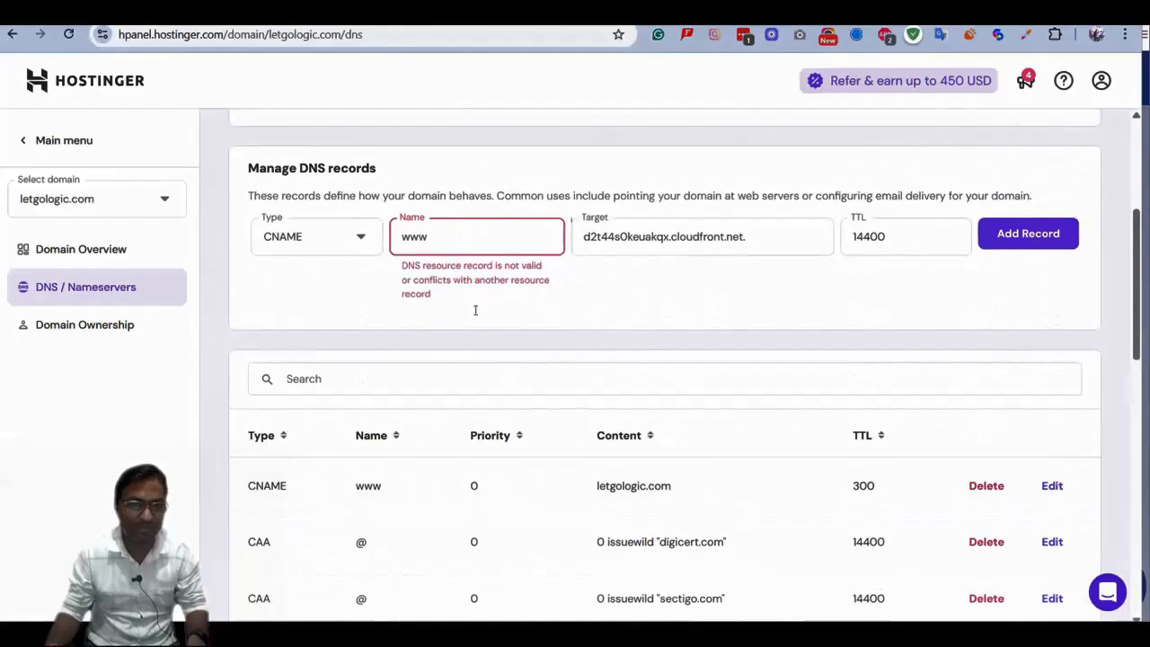
scroll(702, 372, down, 1)
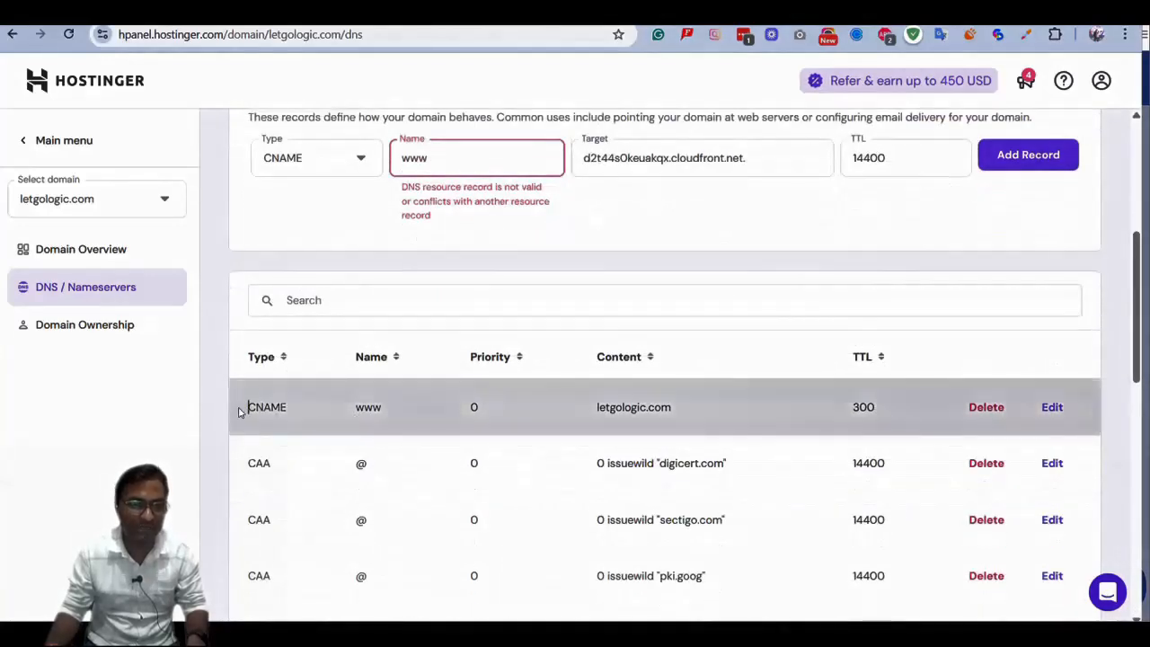
Step: Delete the existing www CNAME record that points to letgologic.com
drag(244, 405, 912, 393)
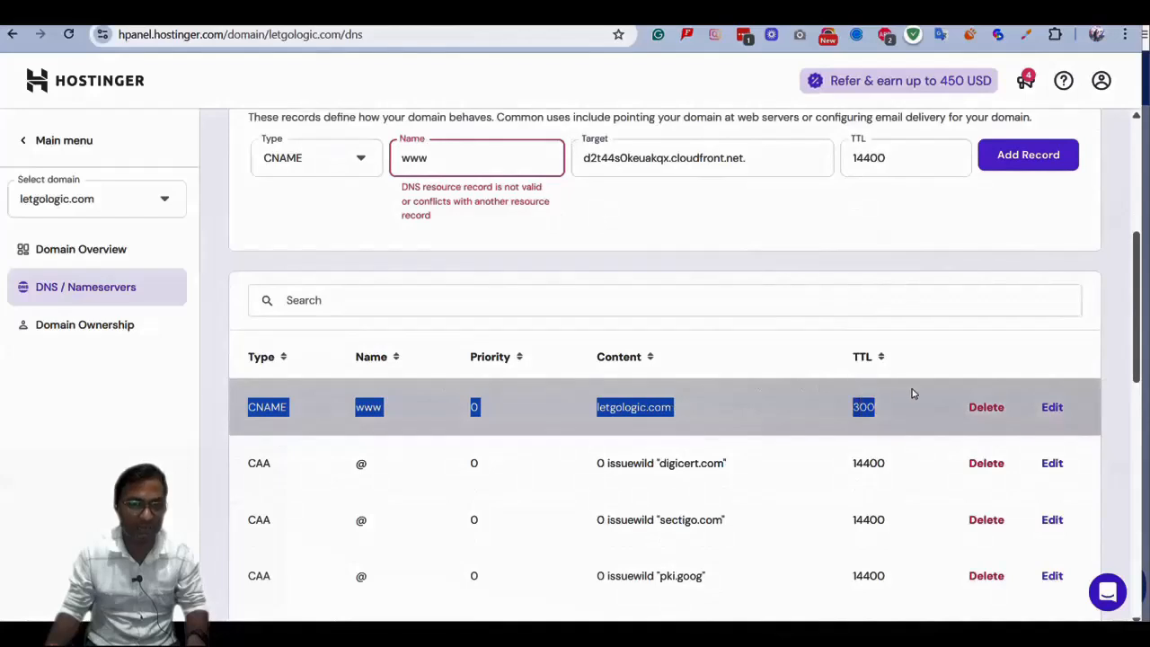
click(901, 263)
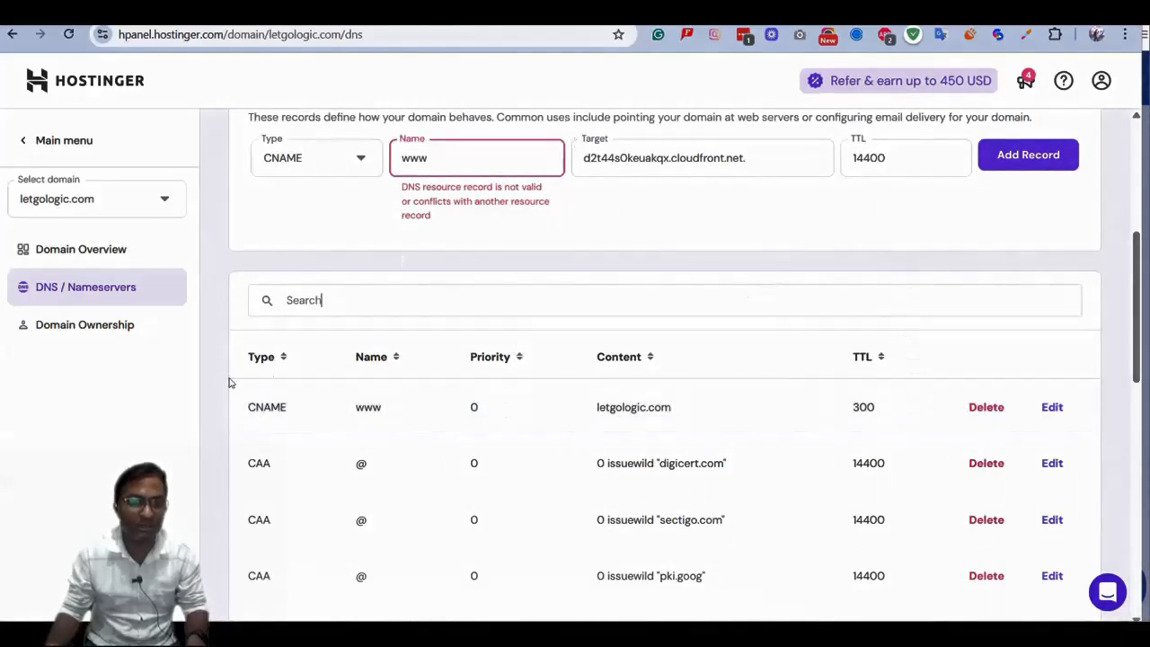
drag(238, 415, 1015, 411)
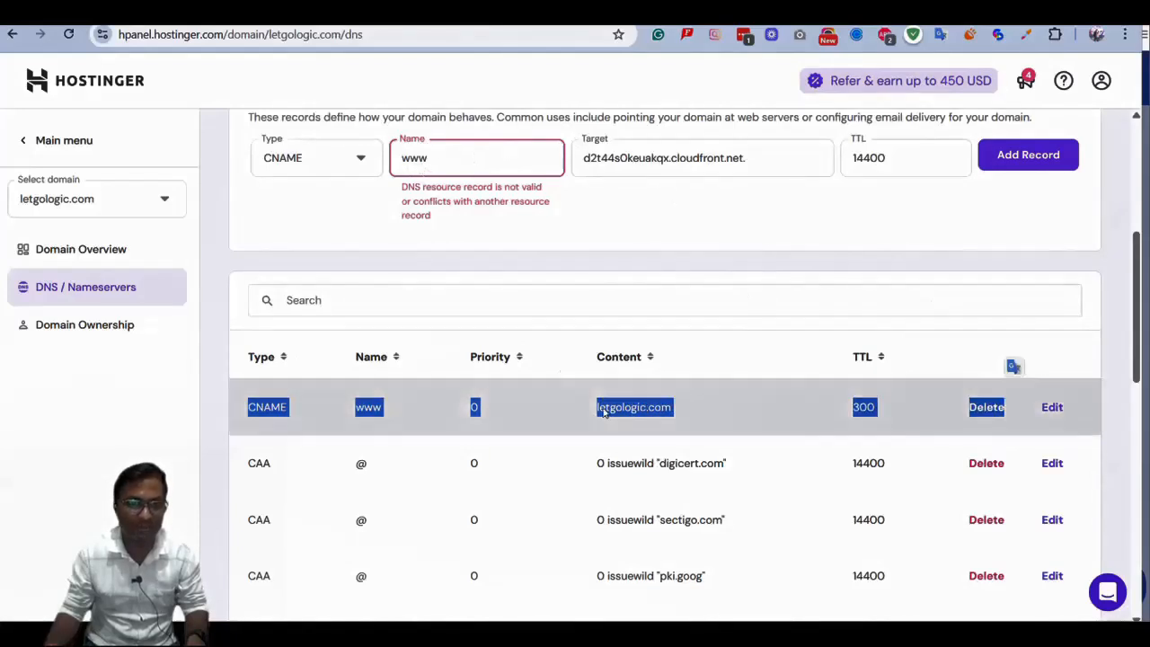
click(752, 287)
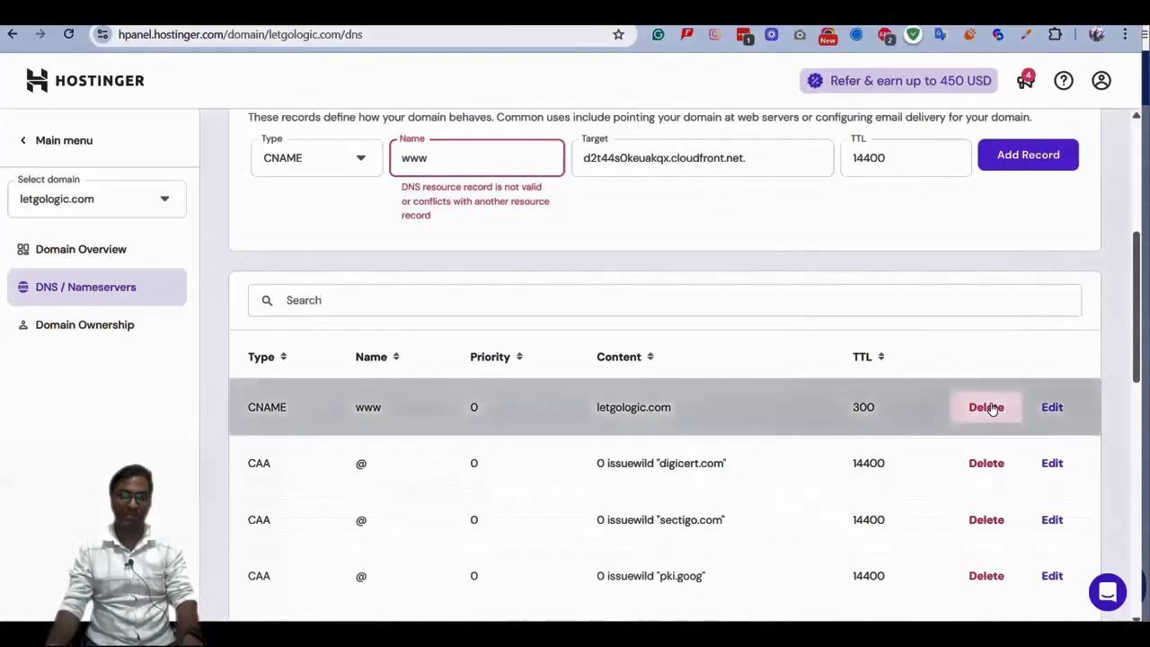
click(993, 410)
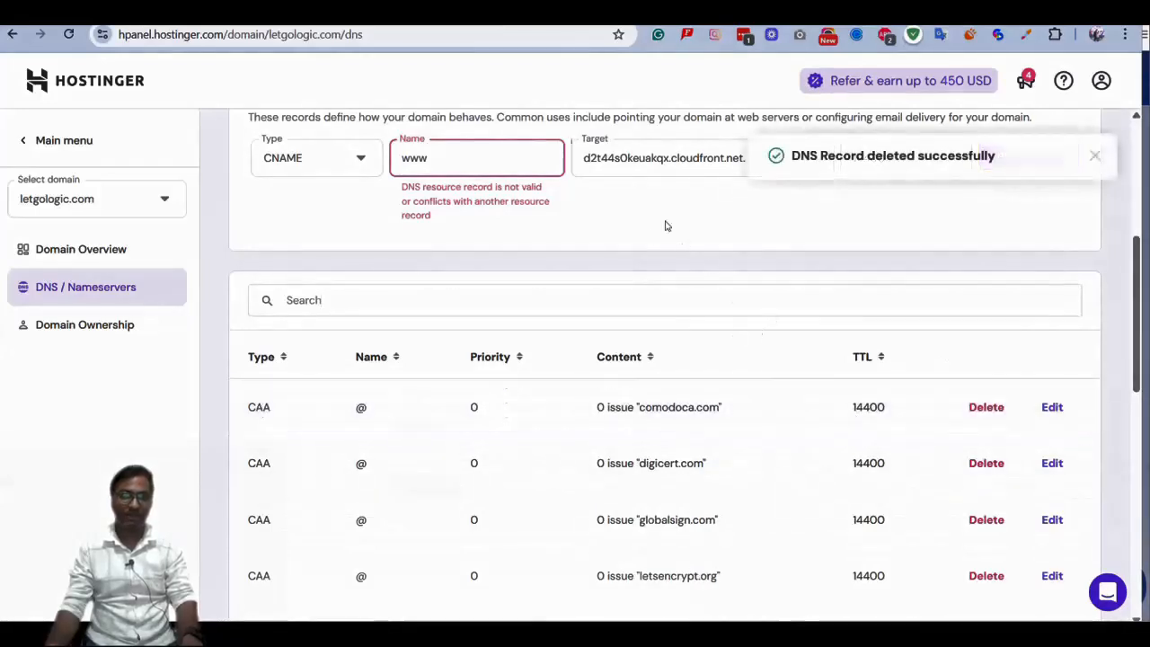
click(1103, 163)
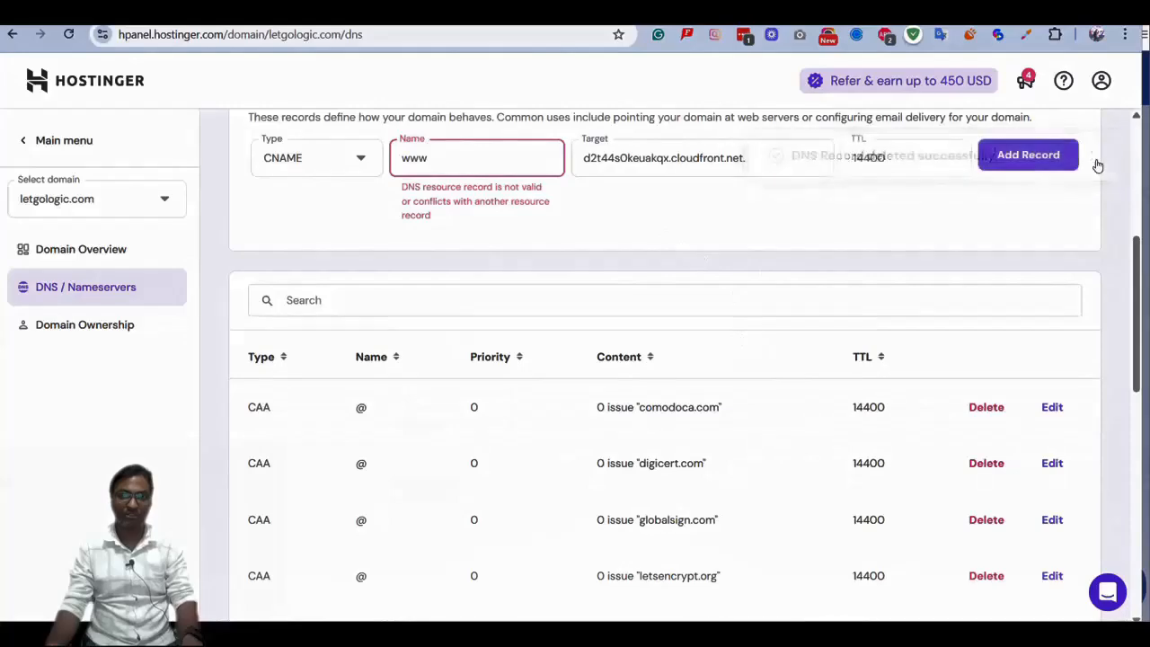
Step: Add a CNAME record with name www and target d2t44s0keuakqx.cloudfront.net. to the DNS records of letgologic.com
scroll(885, 236, up, 5)
scroll(626, 319, down, 7)
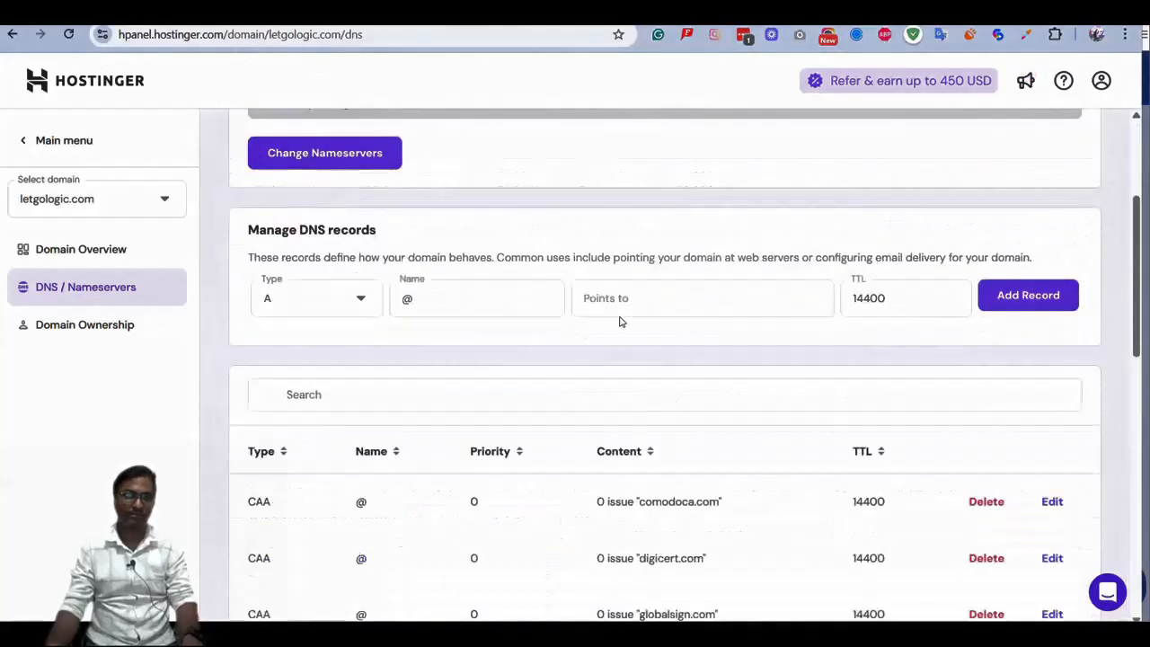
scroll(439, 210, up, 3)
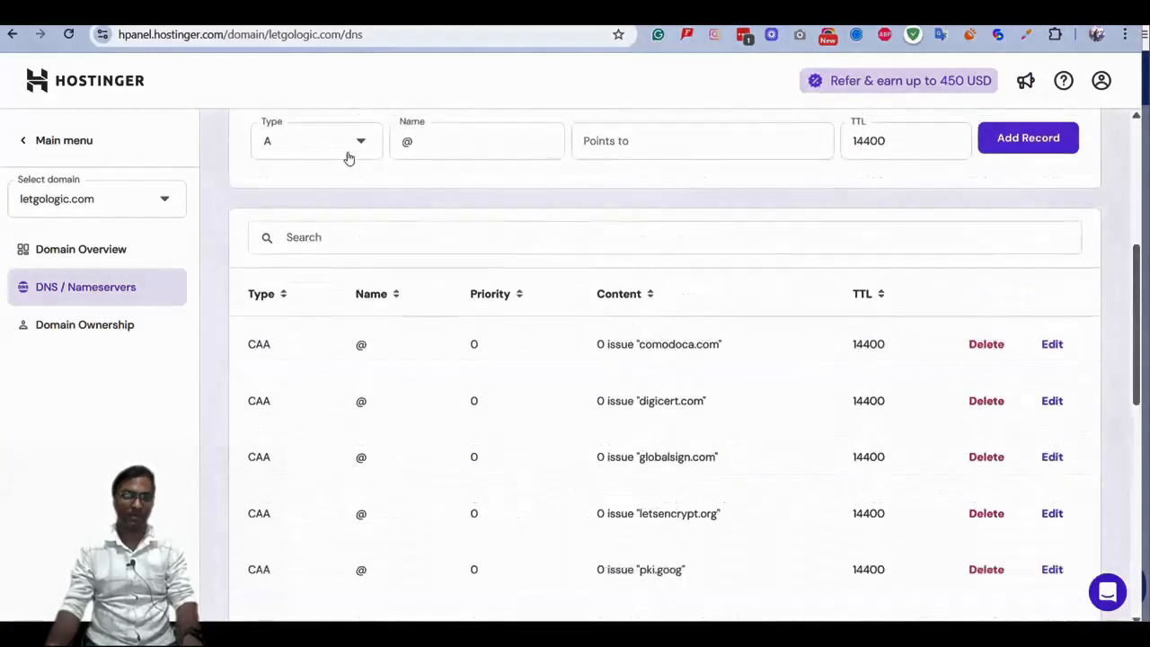
click(347, 159)
click(290, 300)
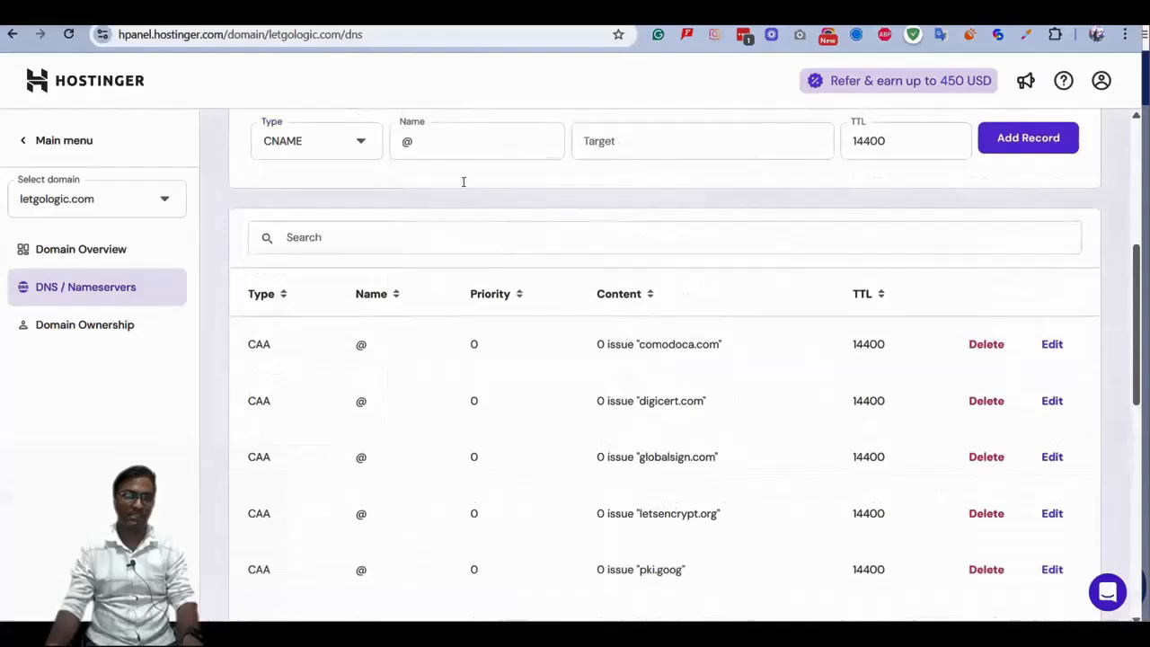
click(485, 141)
key(ctrl+a)
text(w)
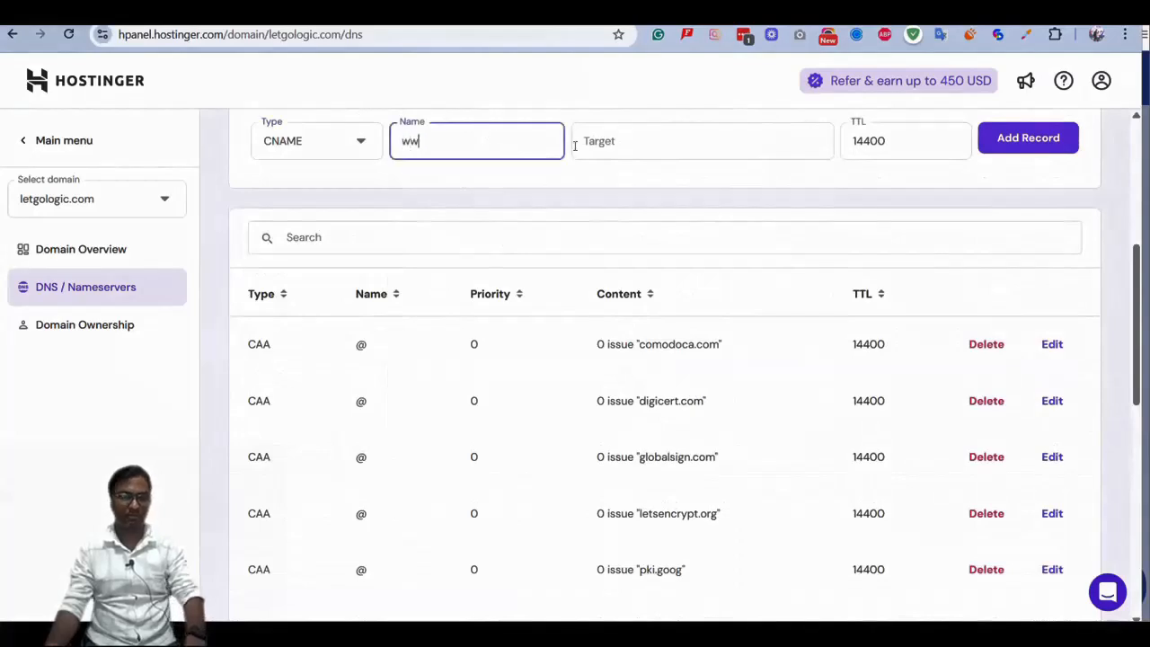
text(ww)
click(654, 146)
text(d2t44s0keuakqx.cloudfront.net)
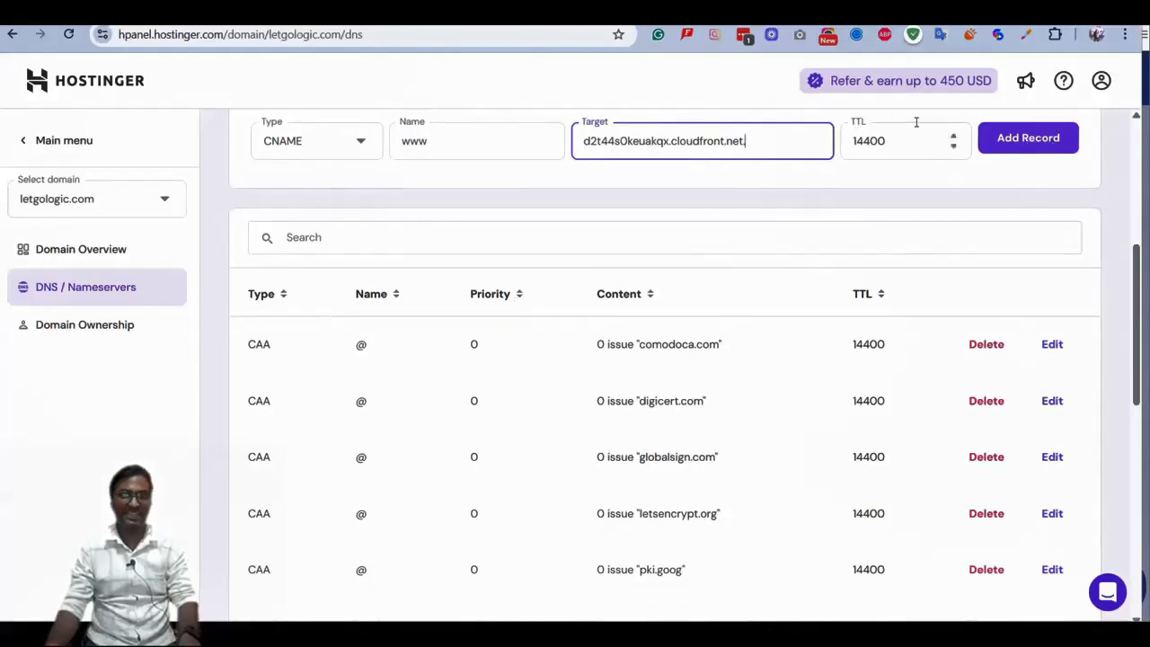
click(1058, 151)
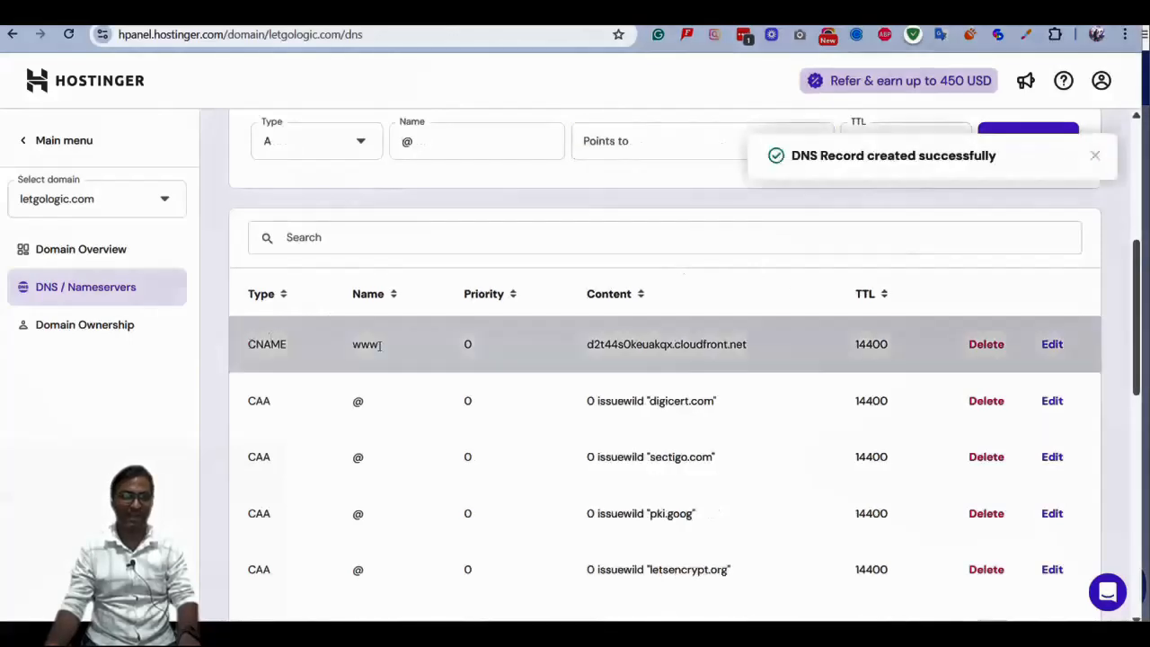
drag(528, 348, 719, 239)
click(726, 224)
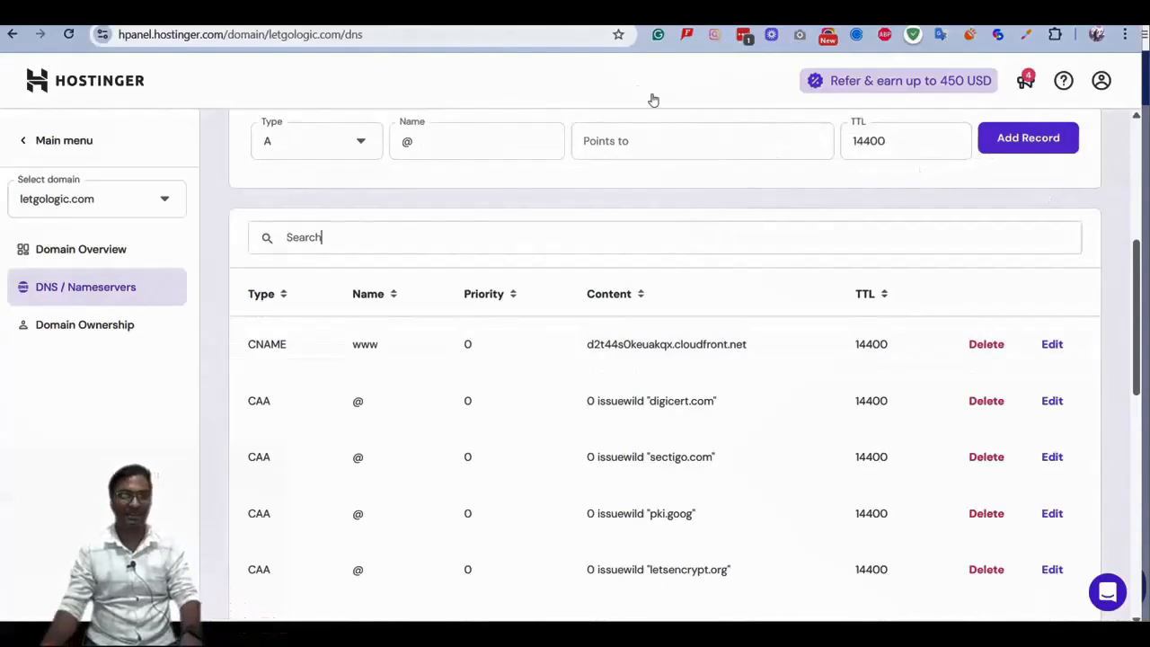
Step: Copy _4de8f7a2b50fc15409afa28ae736bb88 from the second CNAME entry in systeme.io and enter it in Hostinger as the name of a new CNAME record
key(alt+Tab)
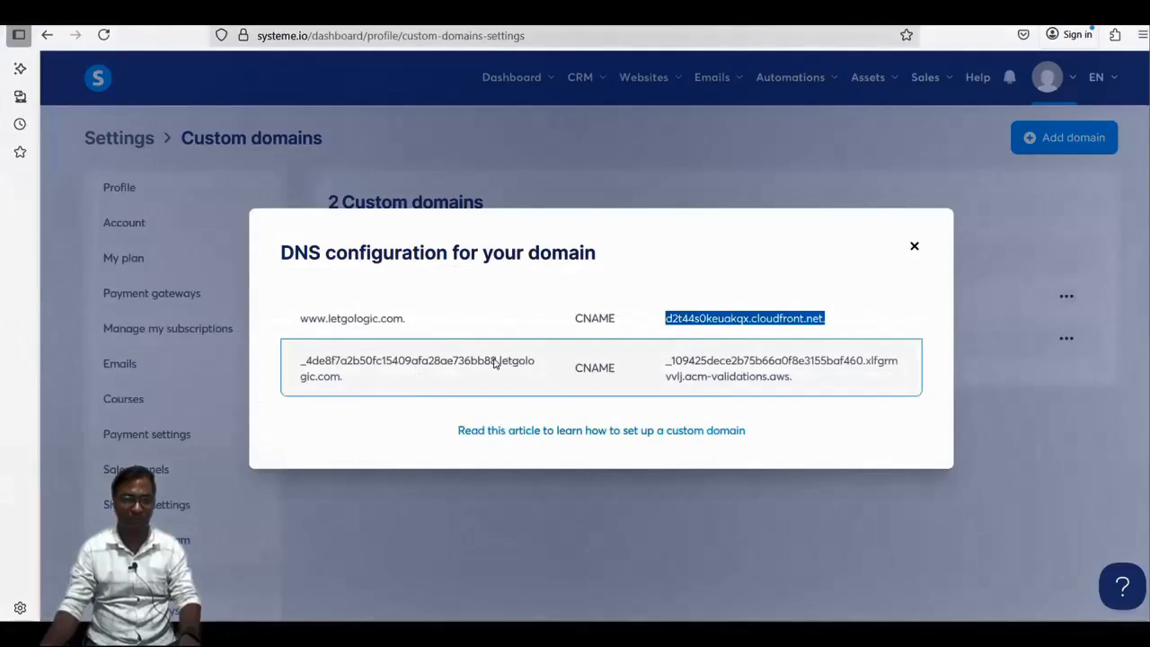
drag(495, 363, 294, 367)
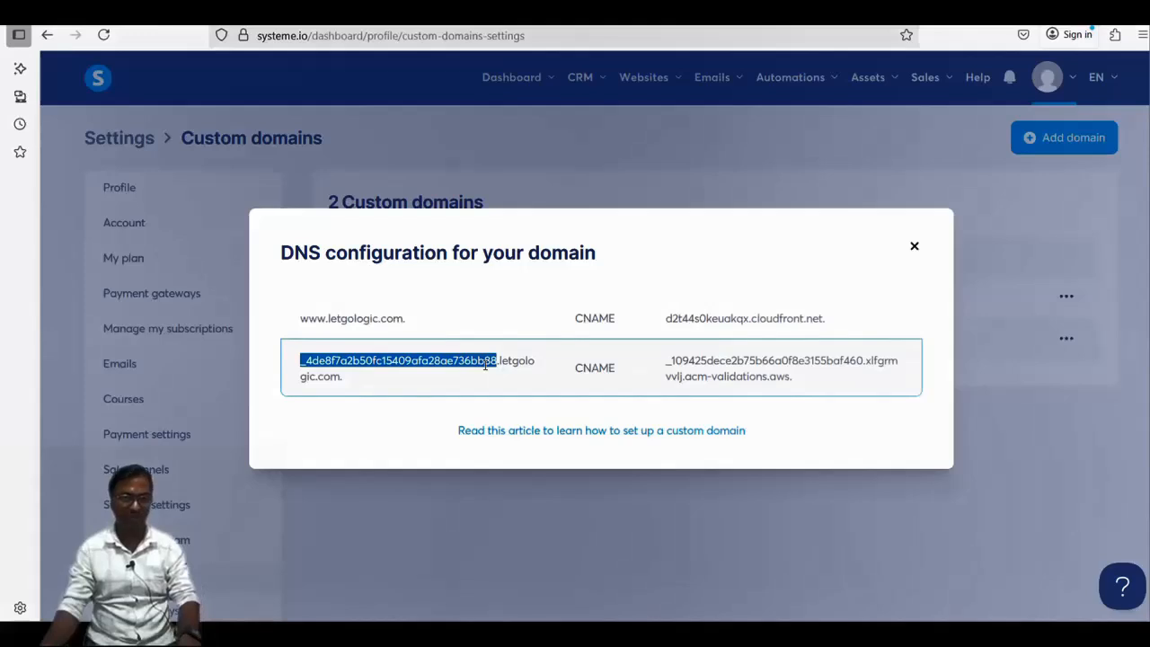
key(alt+Tab)
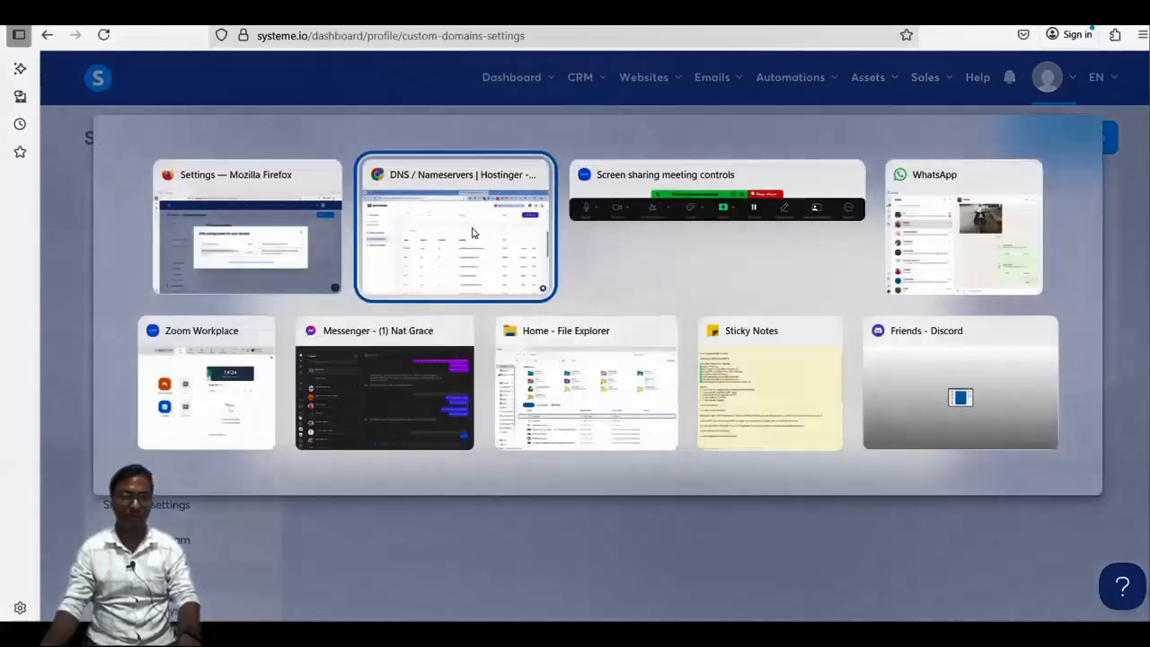
click(395, 223)
click(350, 153)
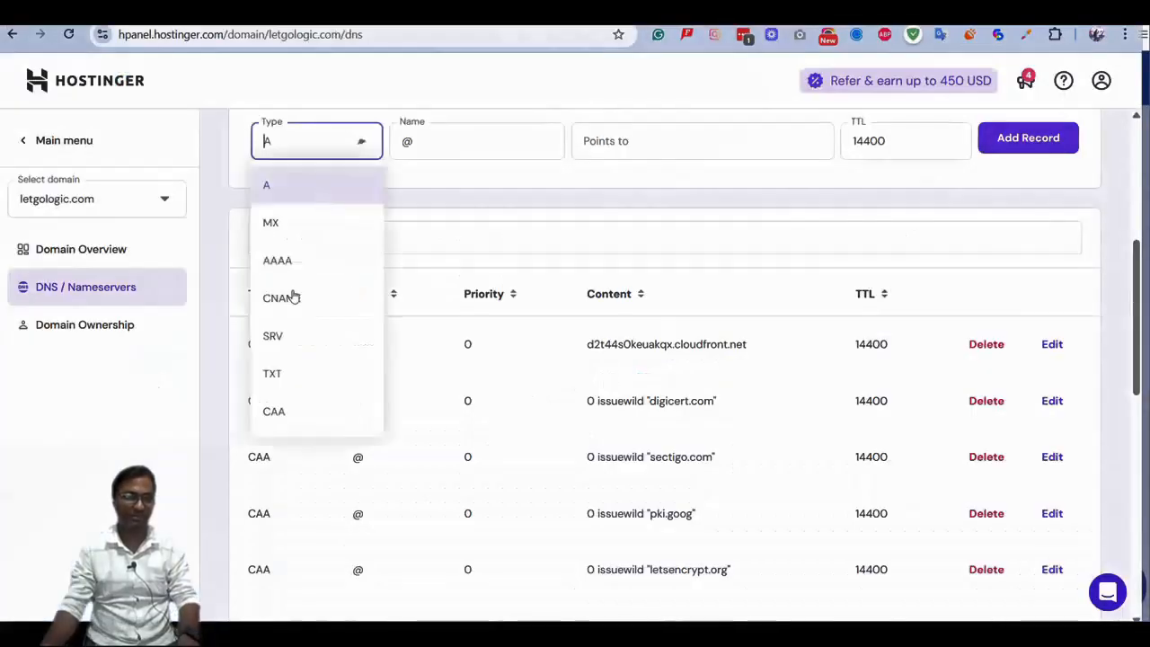
click(295, 297)
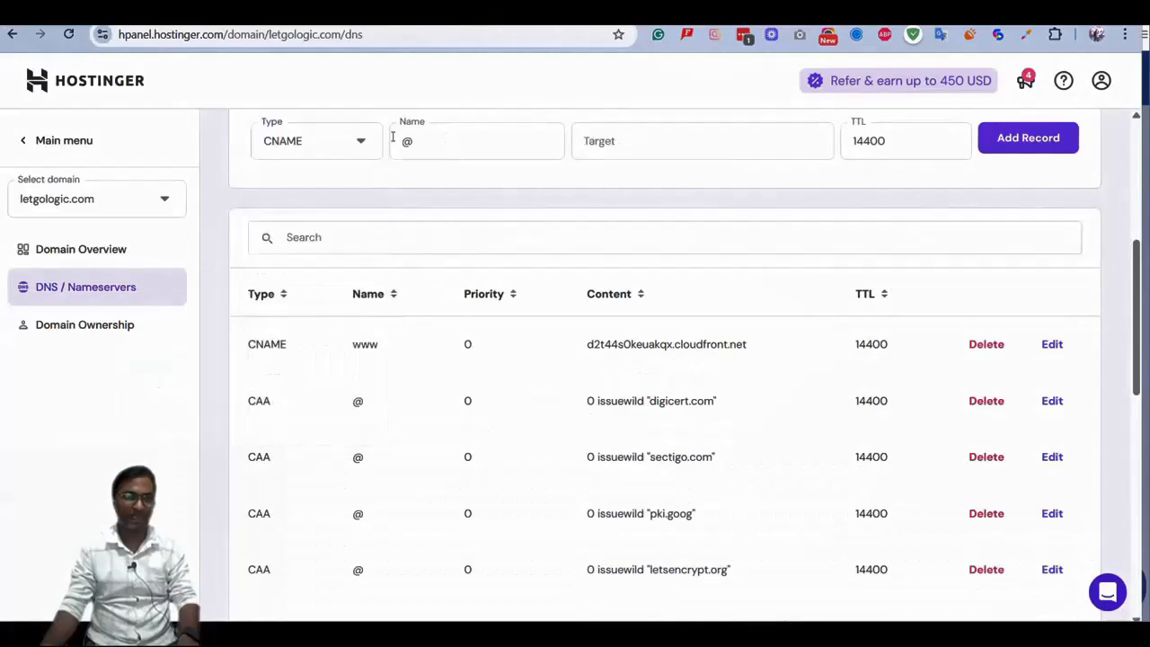
click(474, 158)
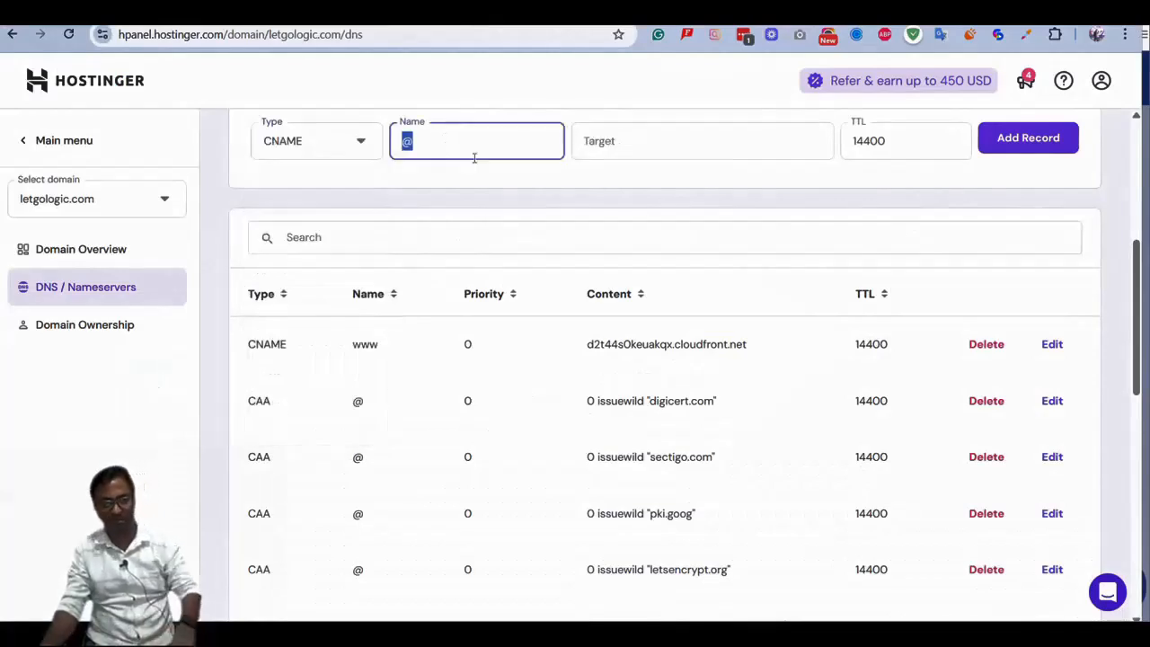
key(BackSpace)
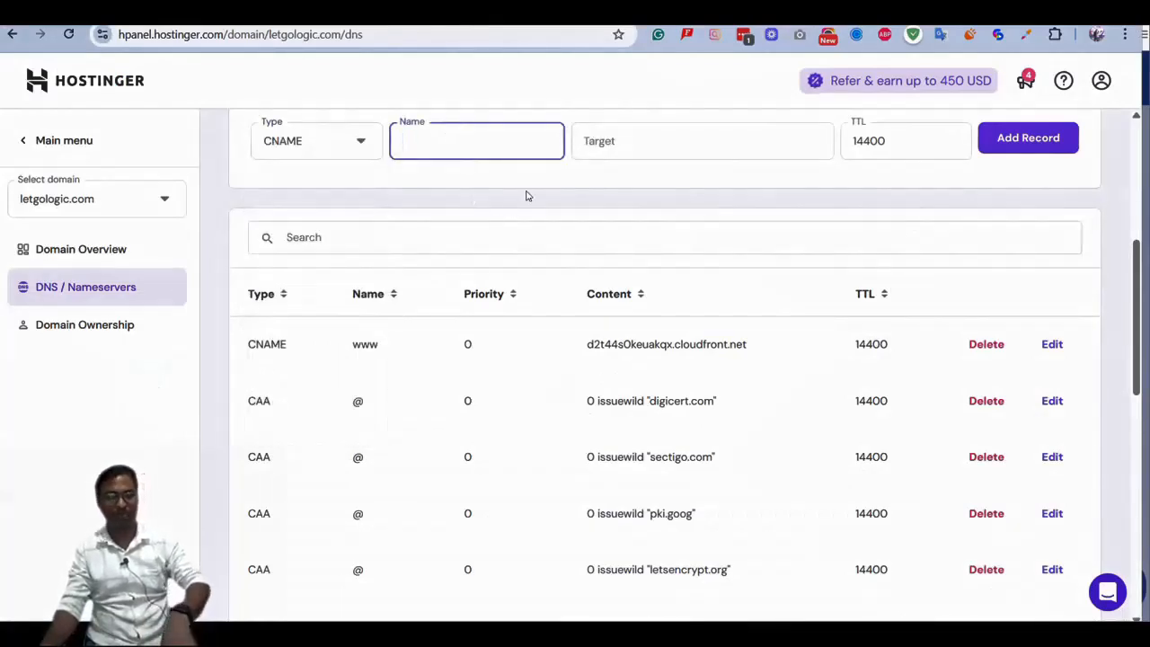
key(ctrl+v)
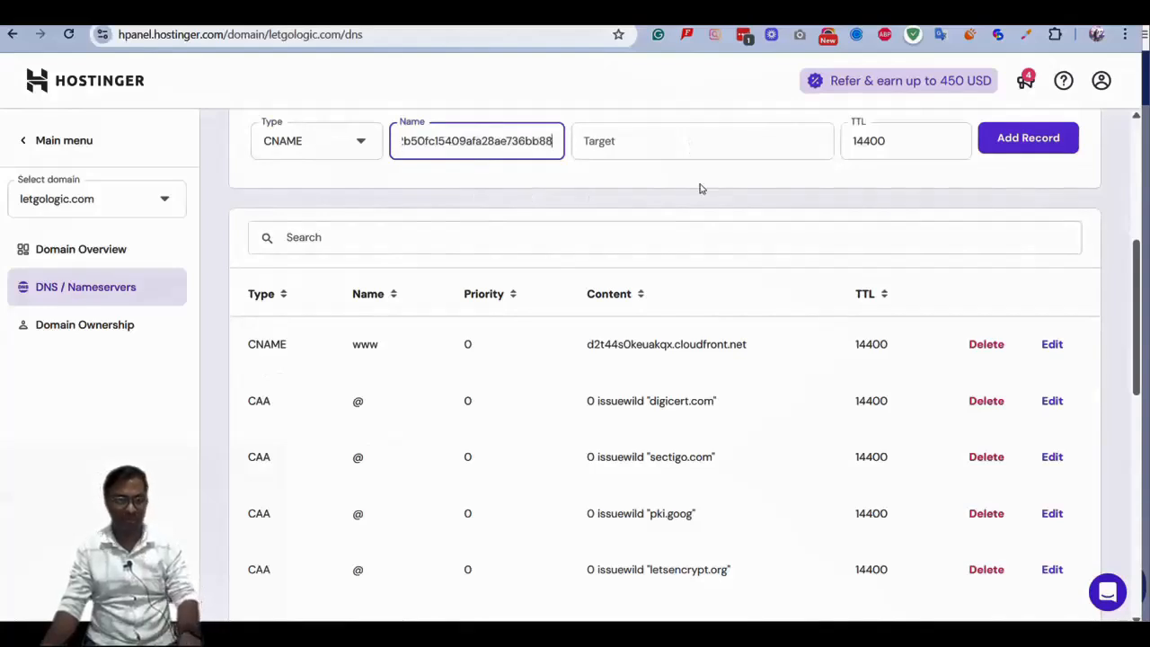
Step: Copy the second CNAME entry's target, _109425dece2b75b66a0f8e3155baf460.xlfgrmvvlj.acm-validations.aws., from systeme.io into the new Hostinger record's target and add the record
key(alt+Tab)
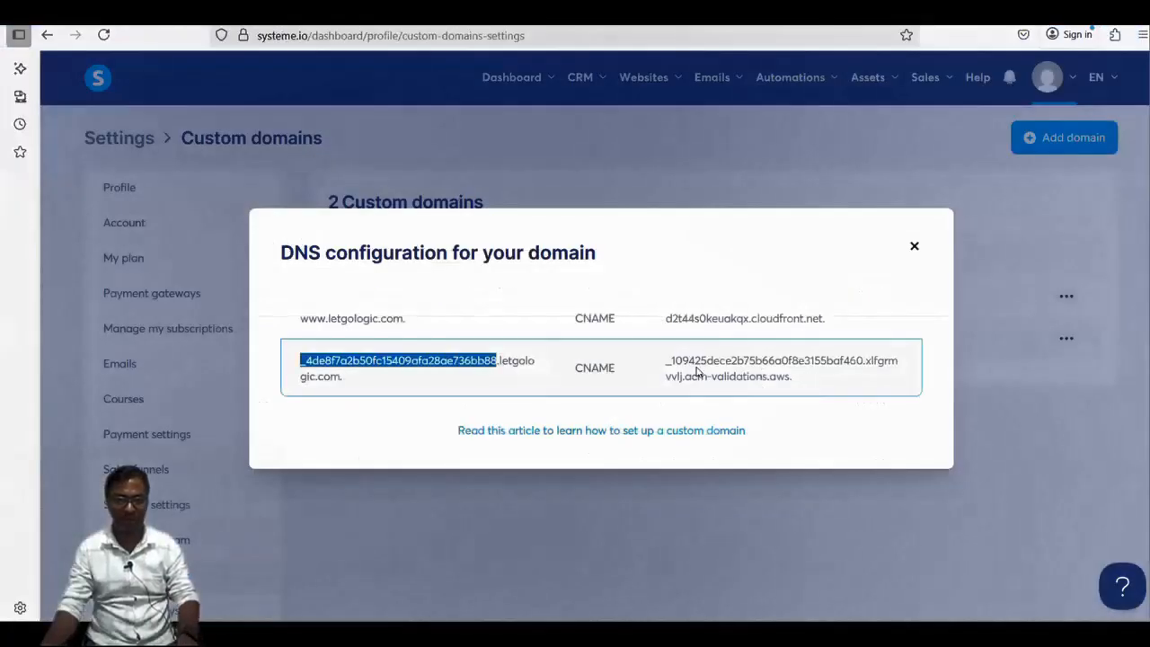
triple_click(656, 362)
key(ctrl+c)
key(alt+Tab)
key(ctrl+v)
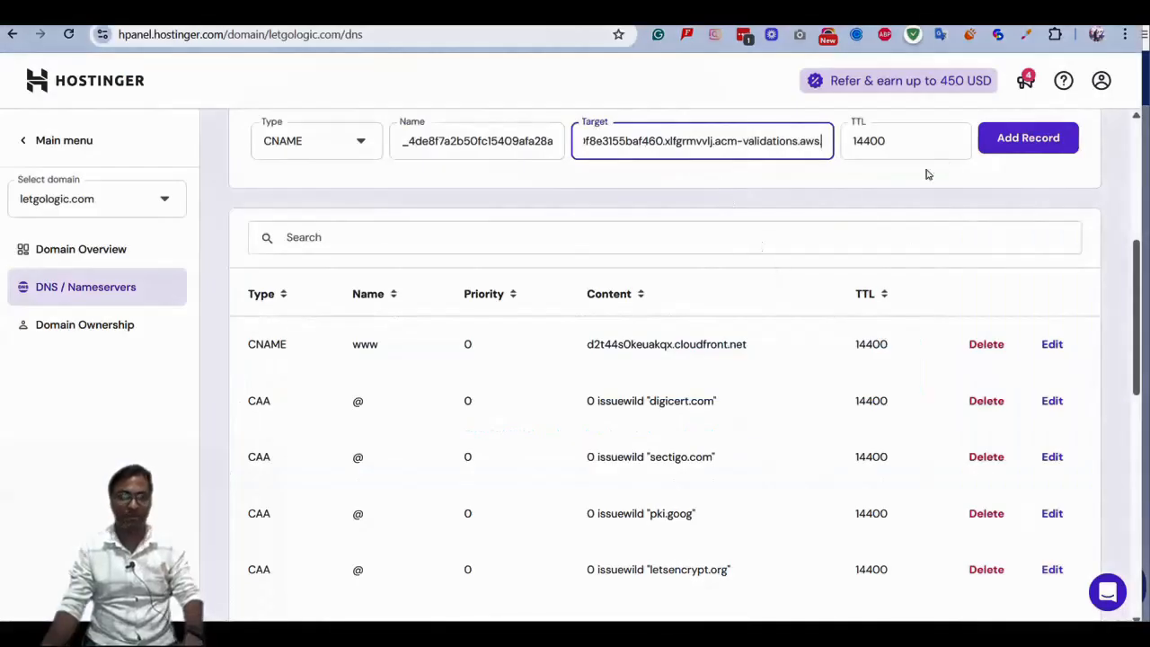
click(1041, 144)
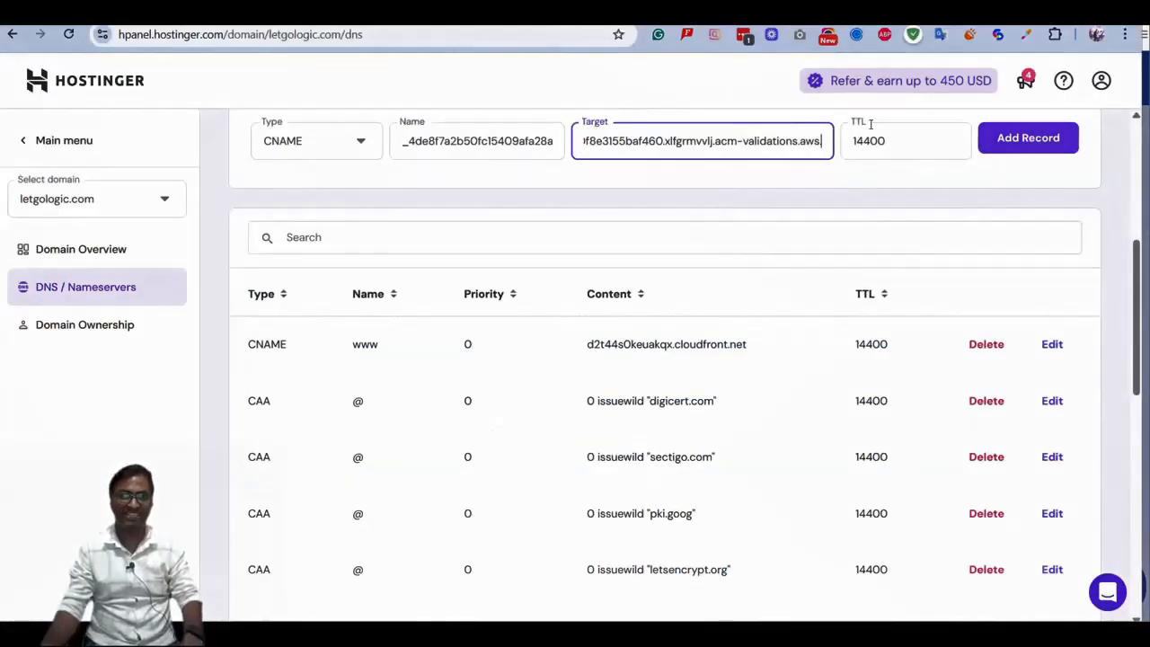
click(1036, 138)
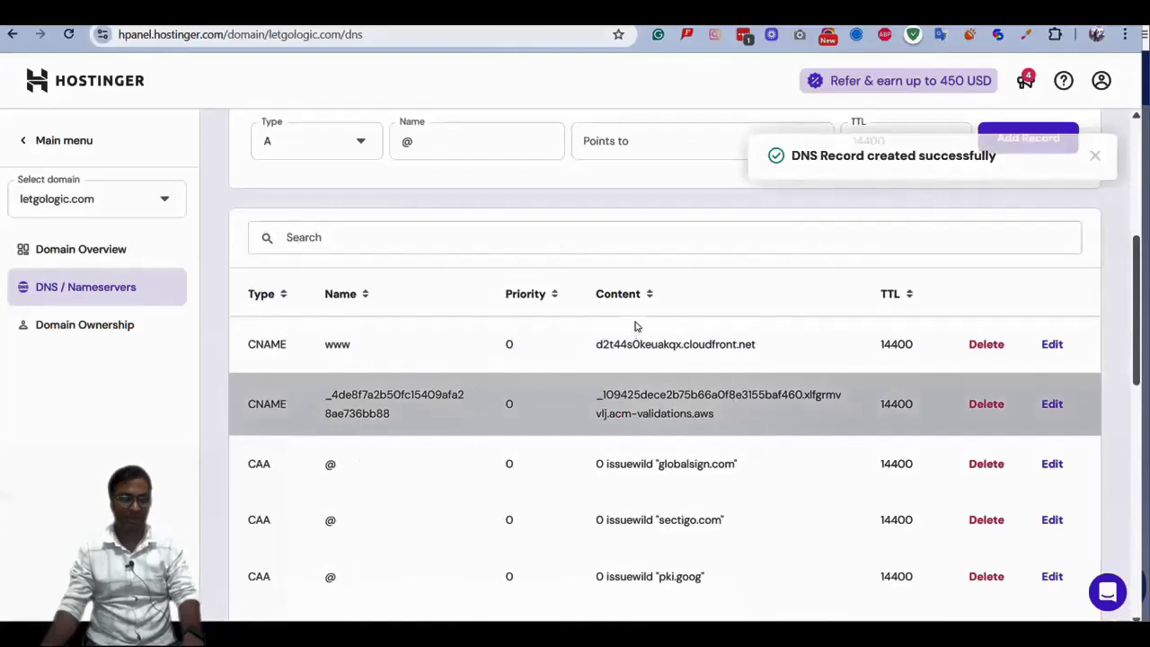
Step: Switch to systeme.io, close the DNS configuration and reload the custom domains page
key(alt+Tab)
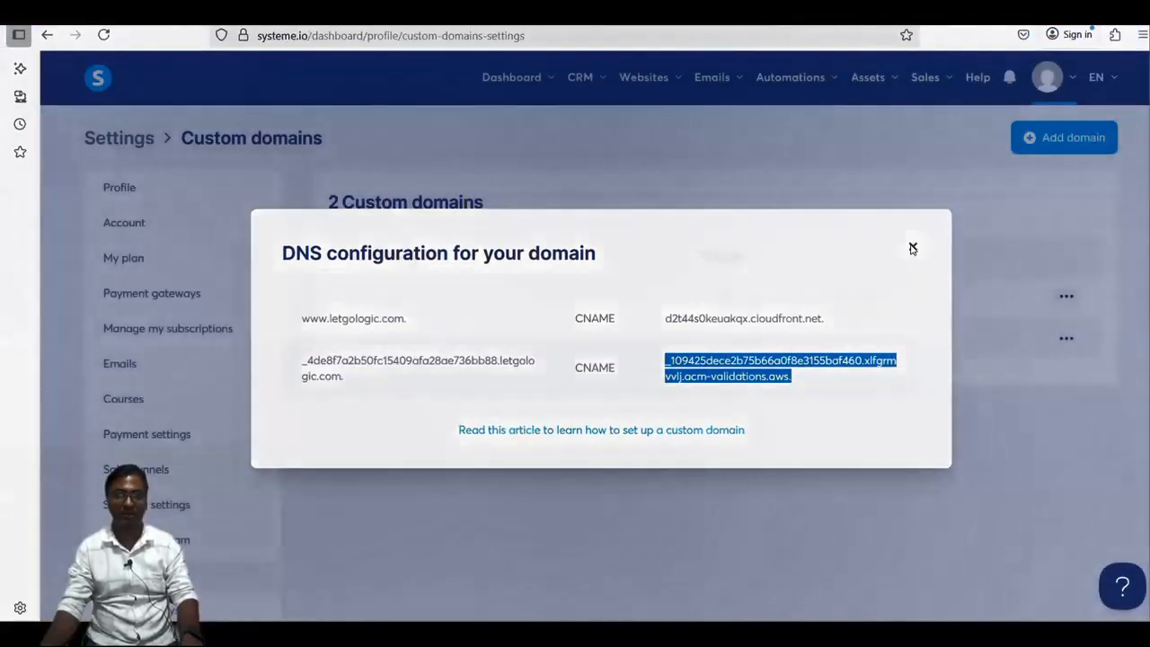
click(912, 249)
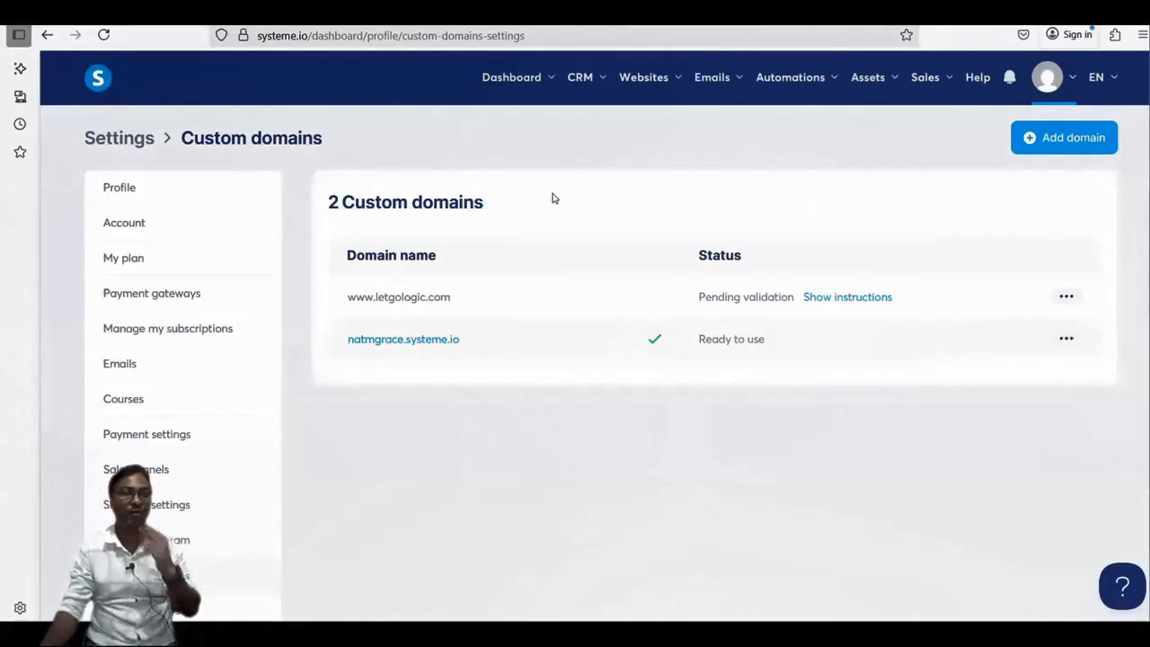
click(104, 36)
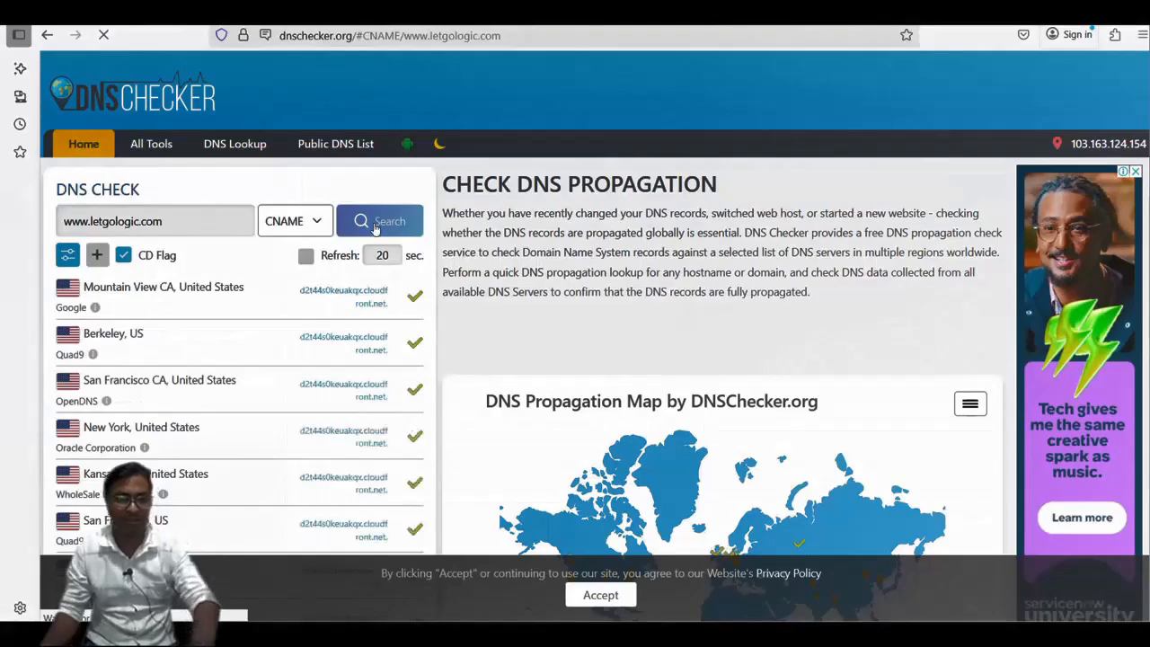
scroll(340, 339, down, 2)
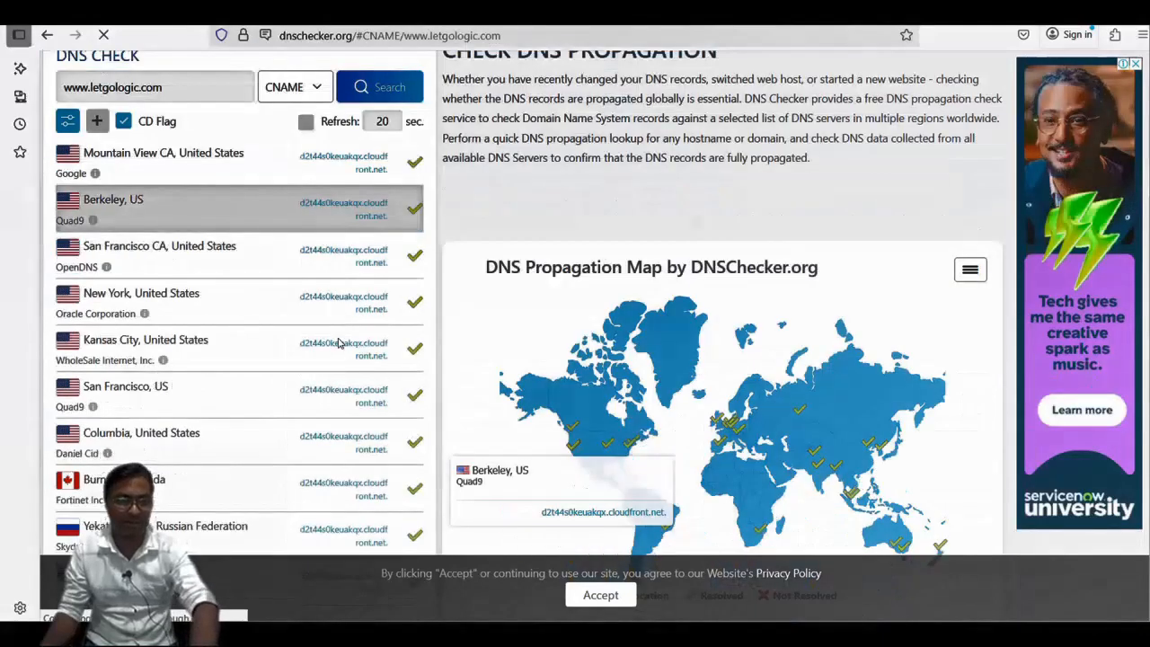
scroll(340, 342, down, 2)
scroll(340, 343, down, 4)
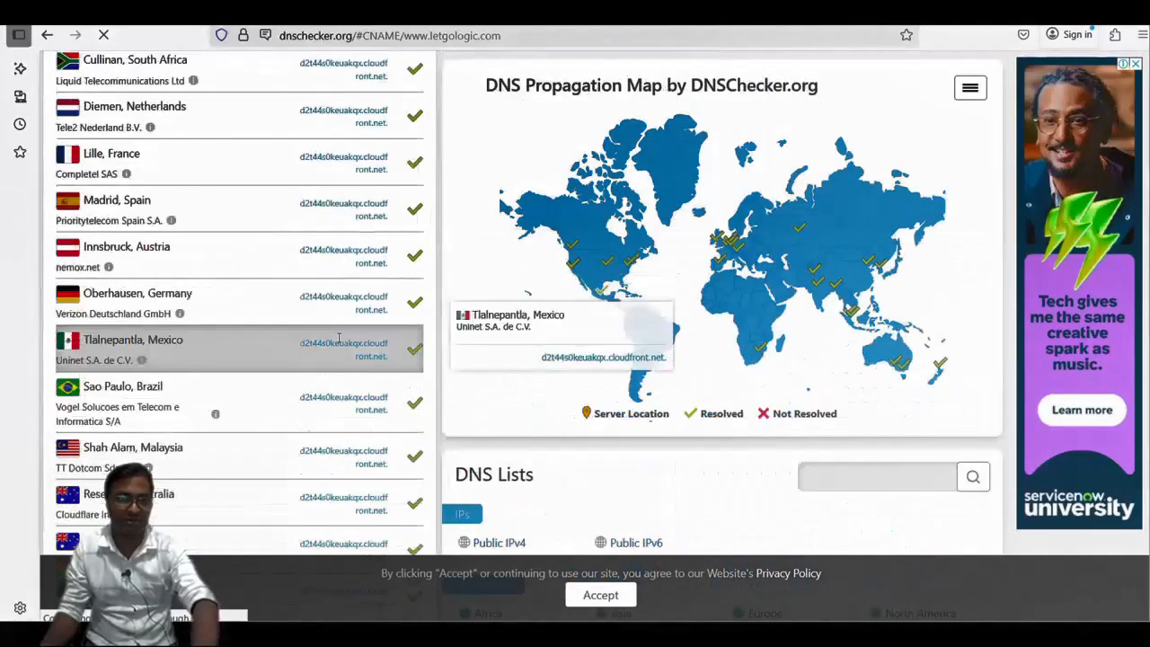
scroll(340, 343, down, 2)
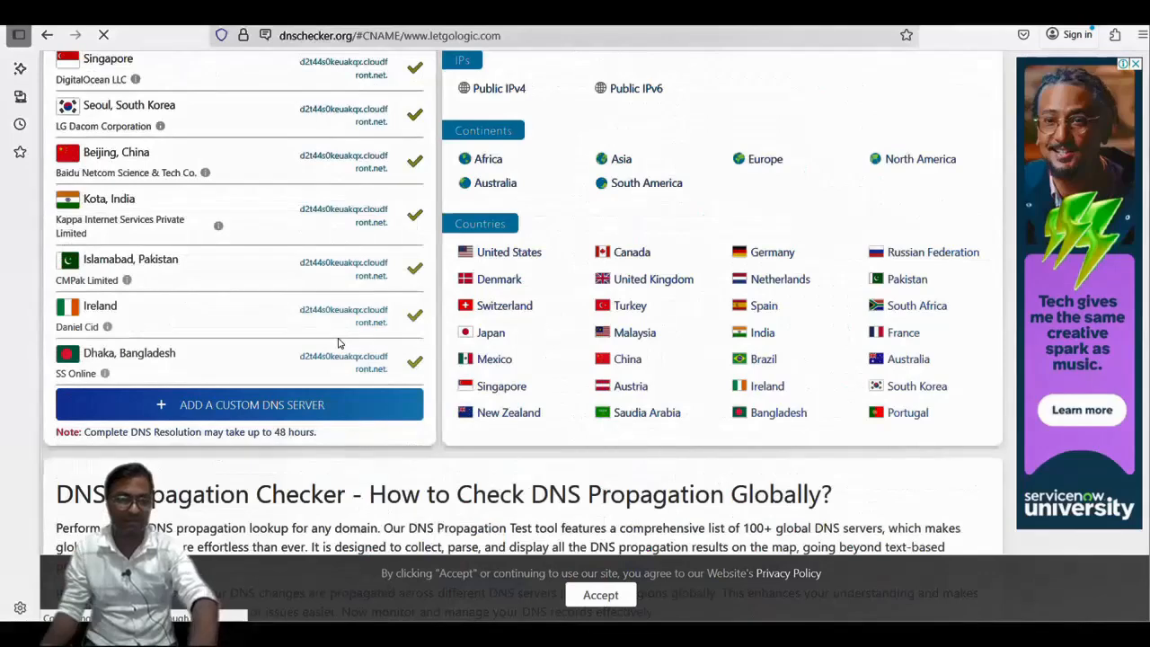
scroll(339, 343, down, 1)
scroll(339, 342, up, 4)
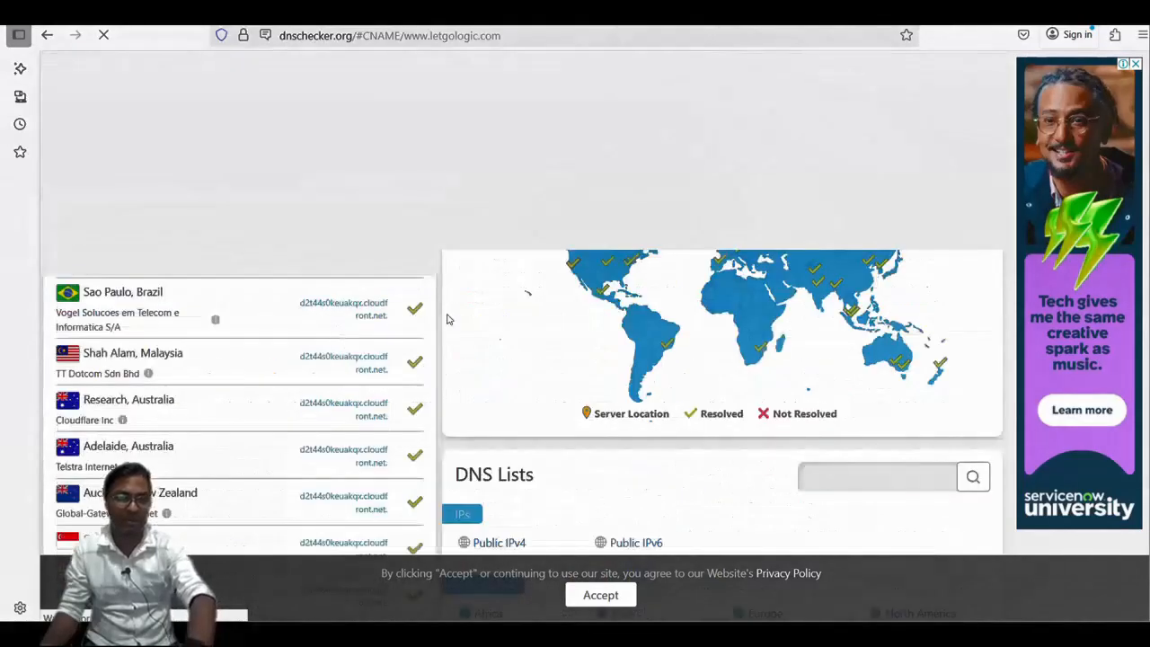
scroll(423, 329, up, 3)
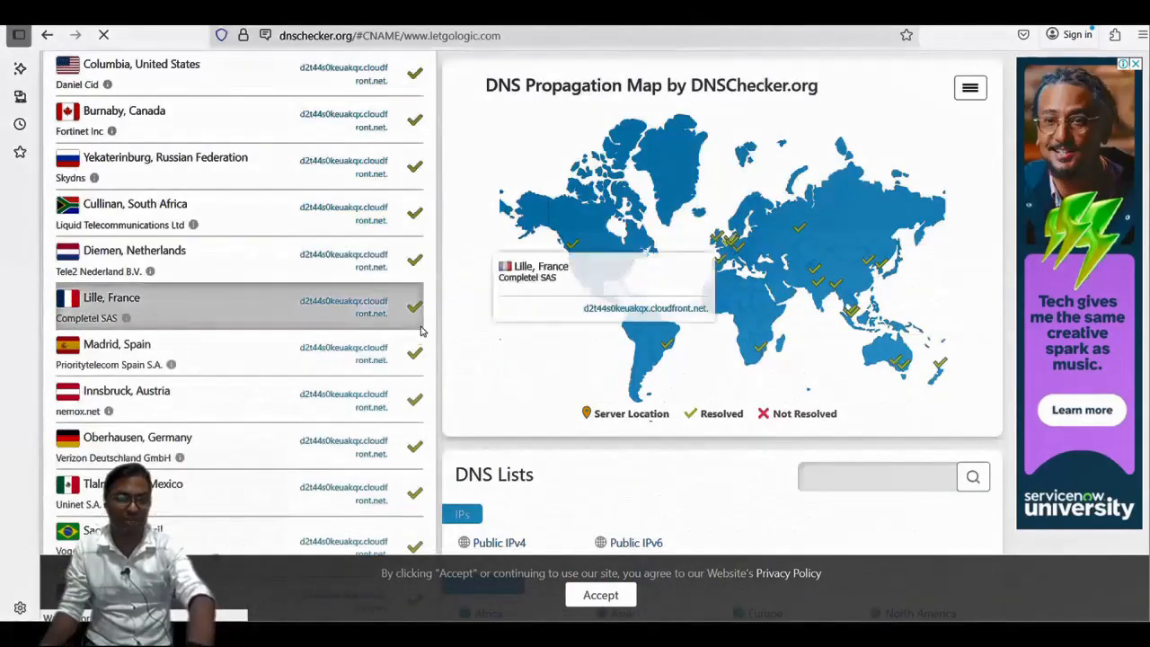
scroll(420, 331, up, 3)
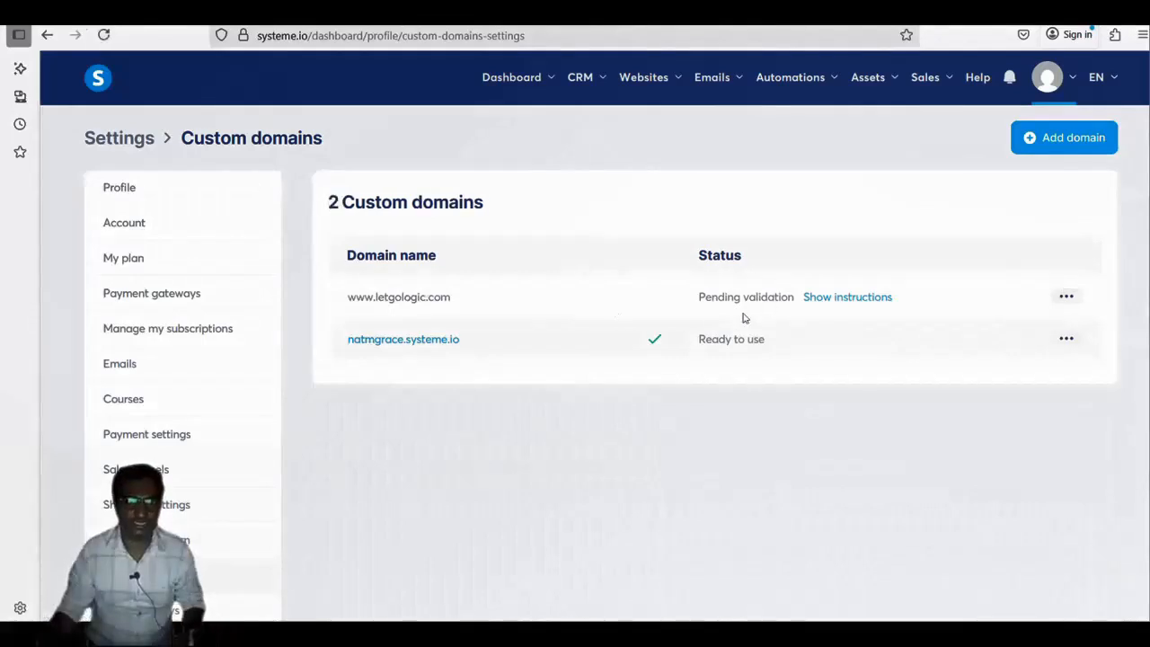
click(778, 324)
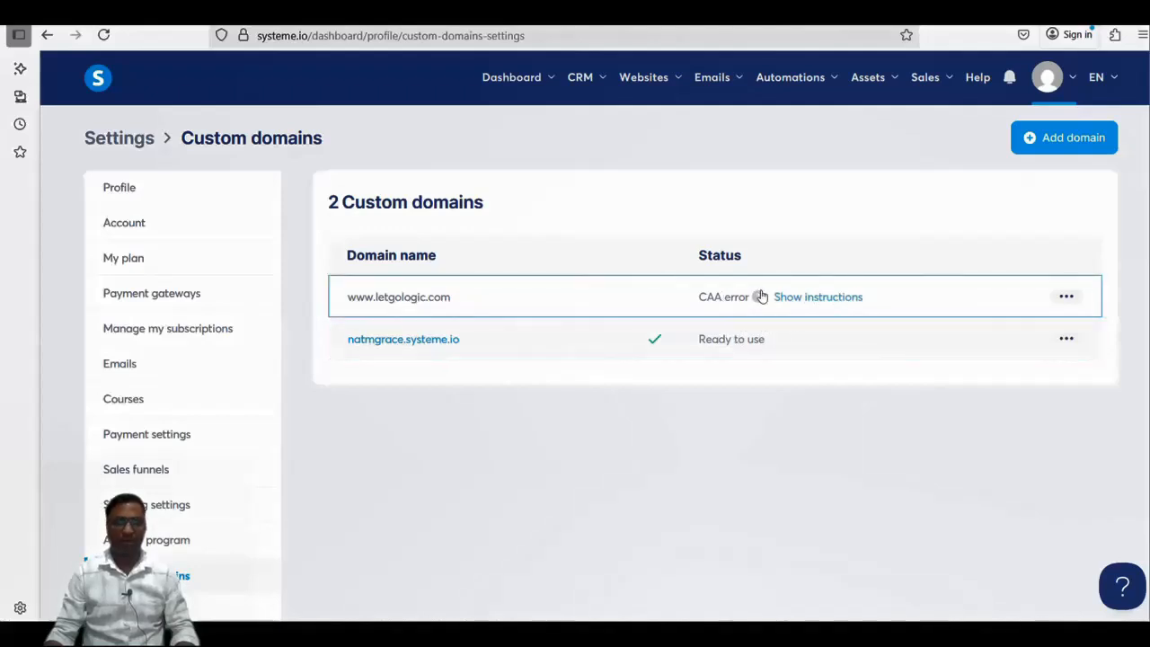
key(alt+Tab)
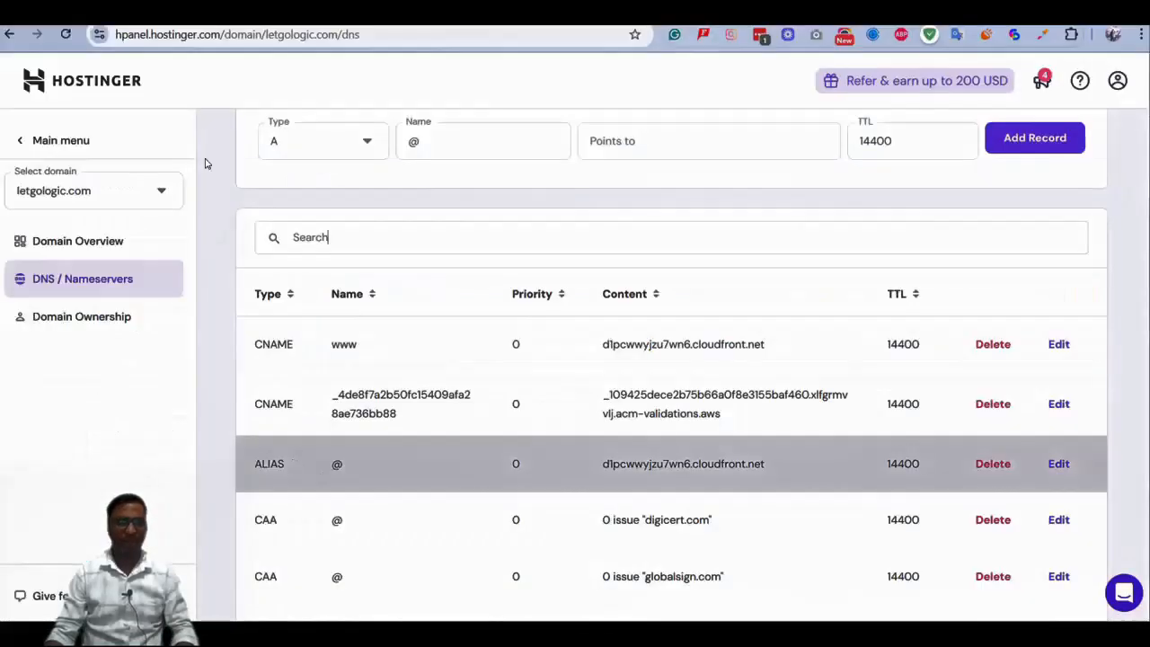